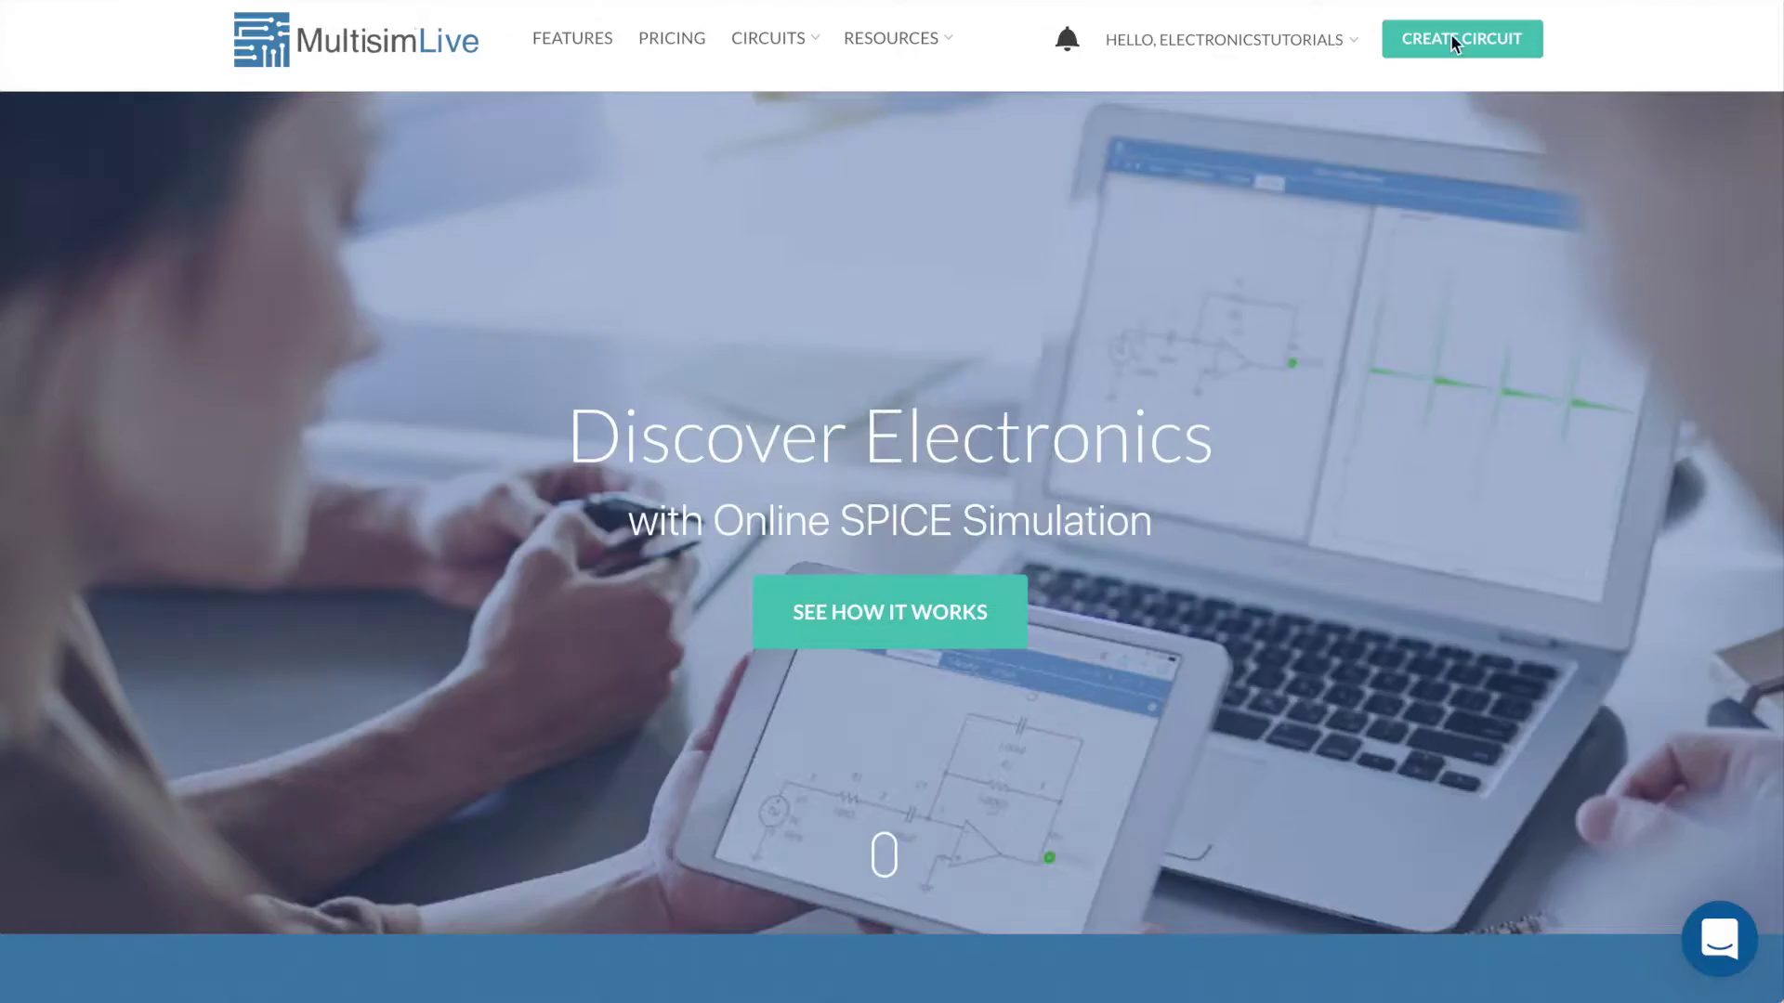
# Step: Start a new blank circuit and place a ground symbol mid-canvas
pyautogui.click(1447, 44)
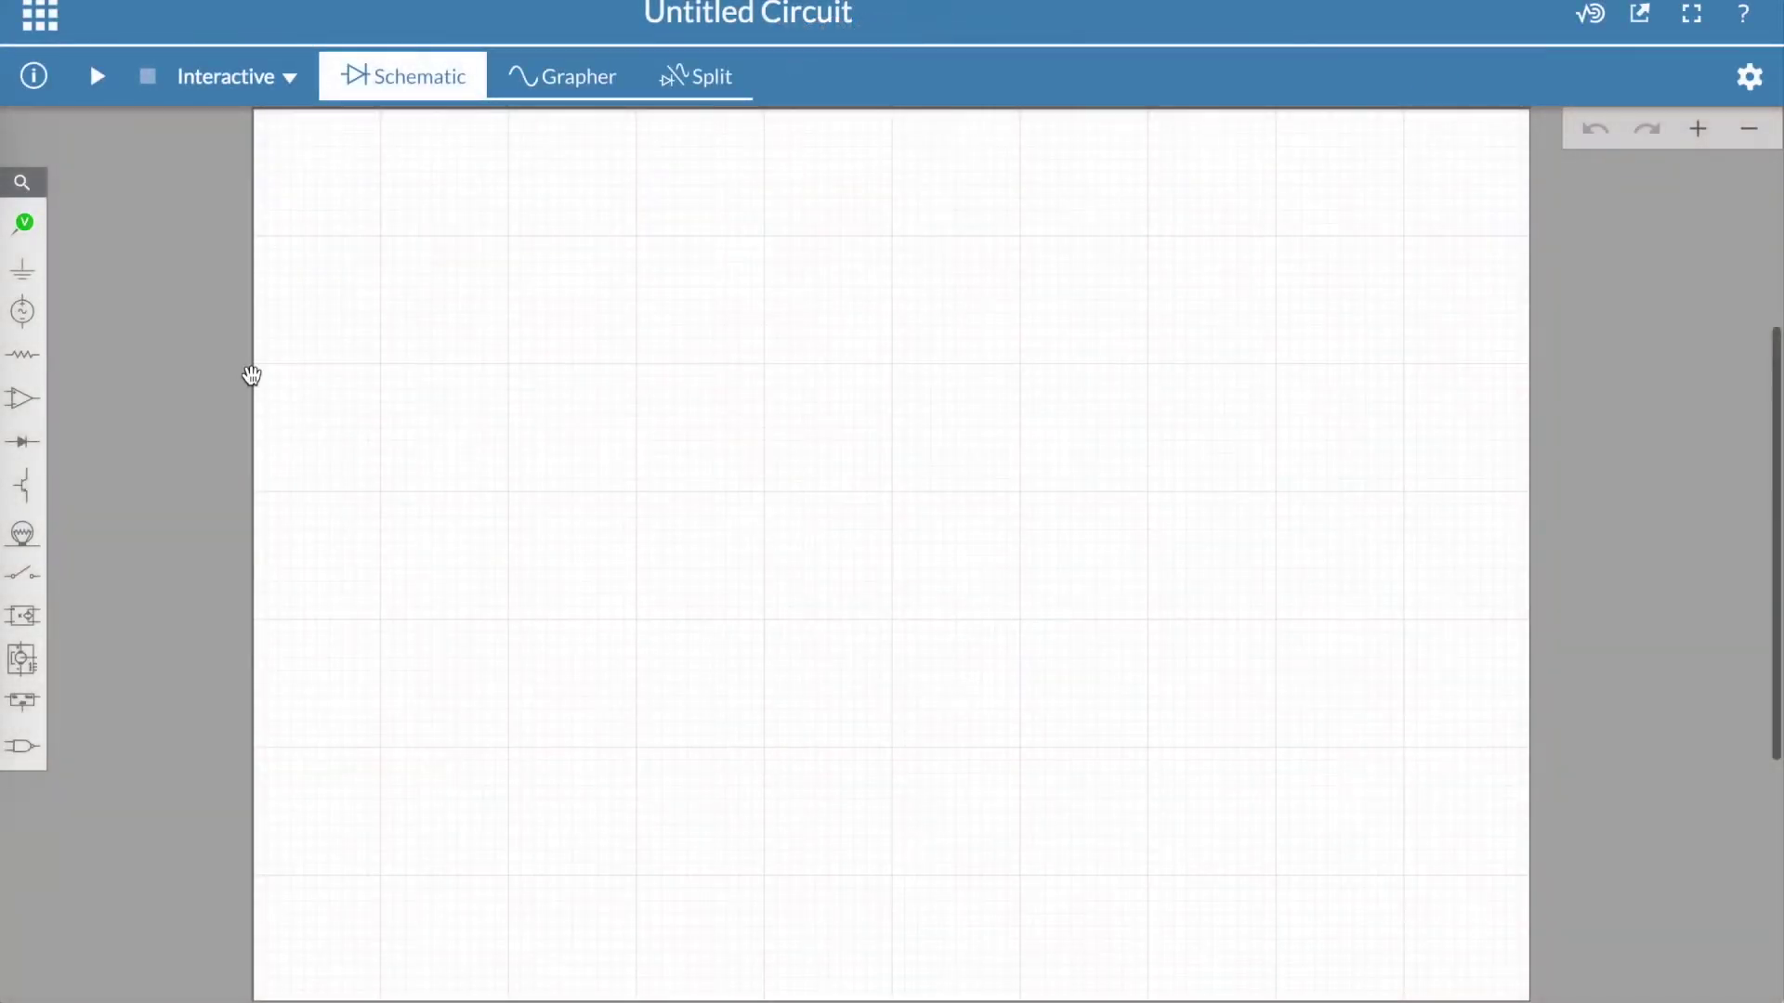
pyautogui.moveTo(22, 269)
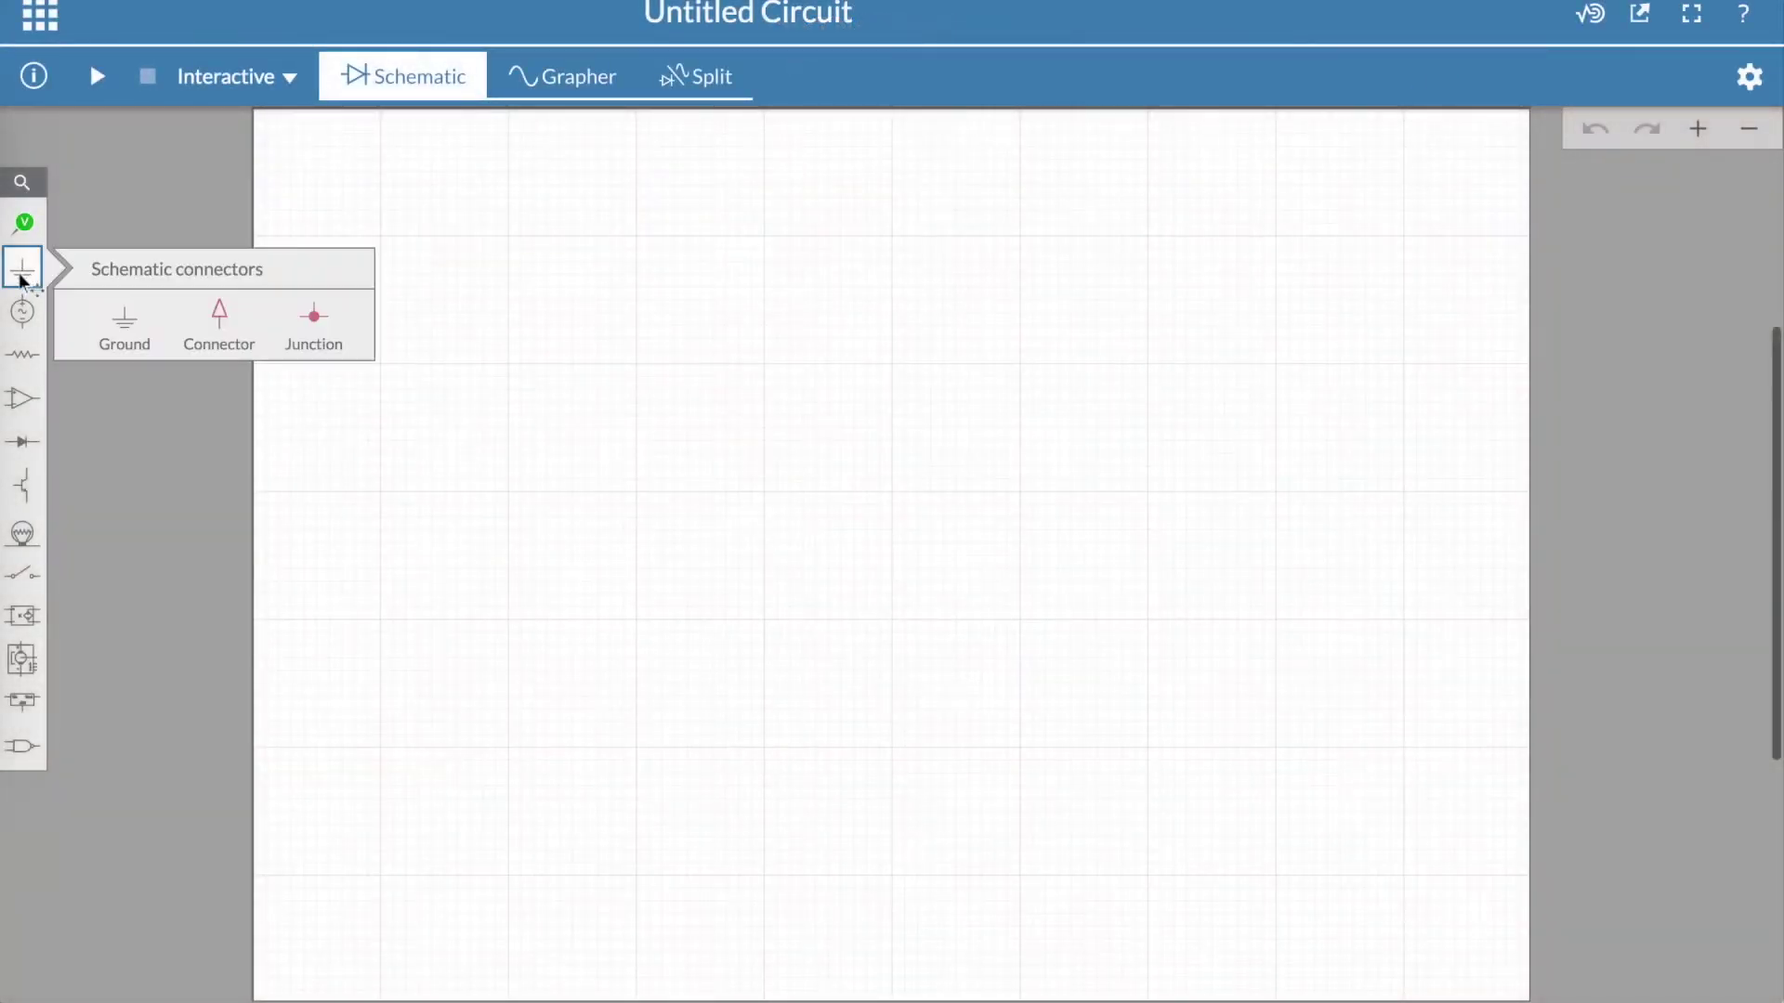
pyautogui.click(120, 309)
pyautogui.click(635, 626)
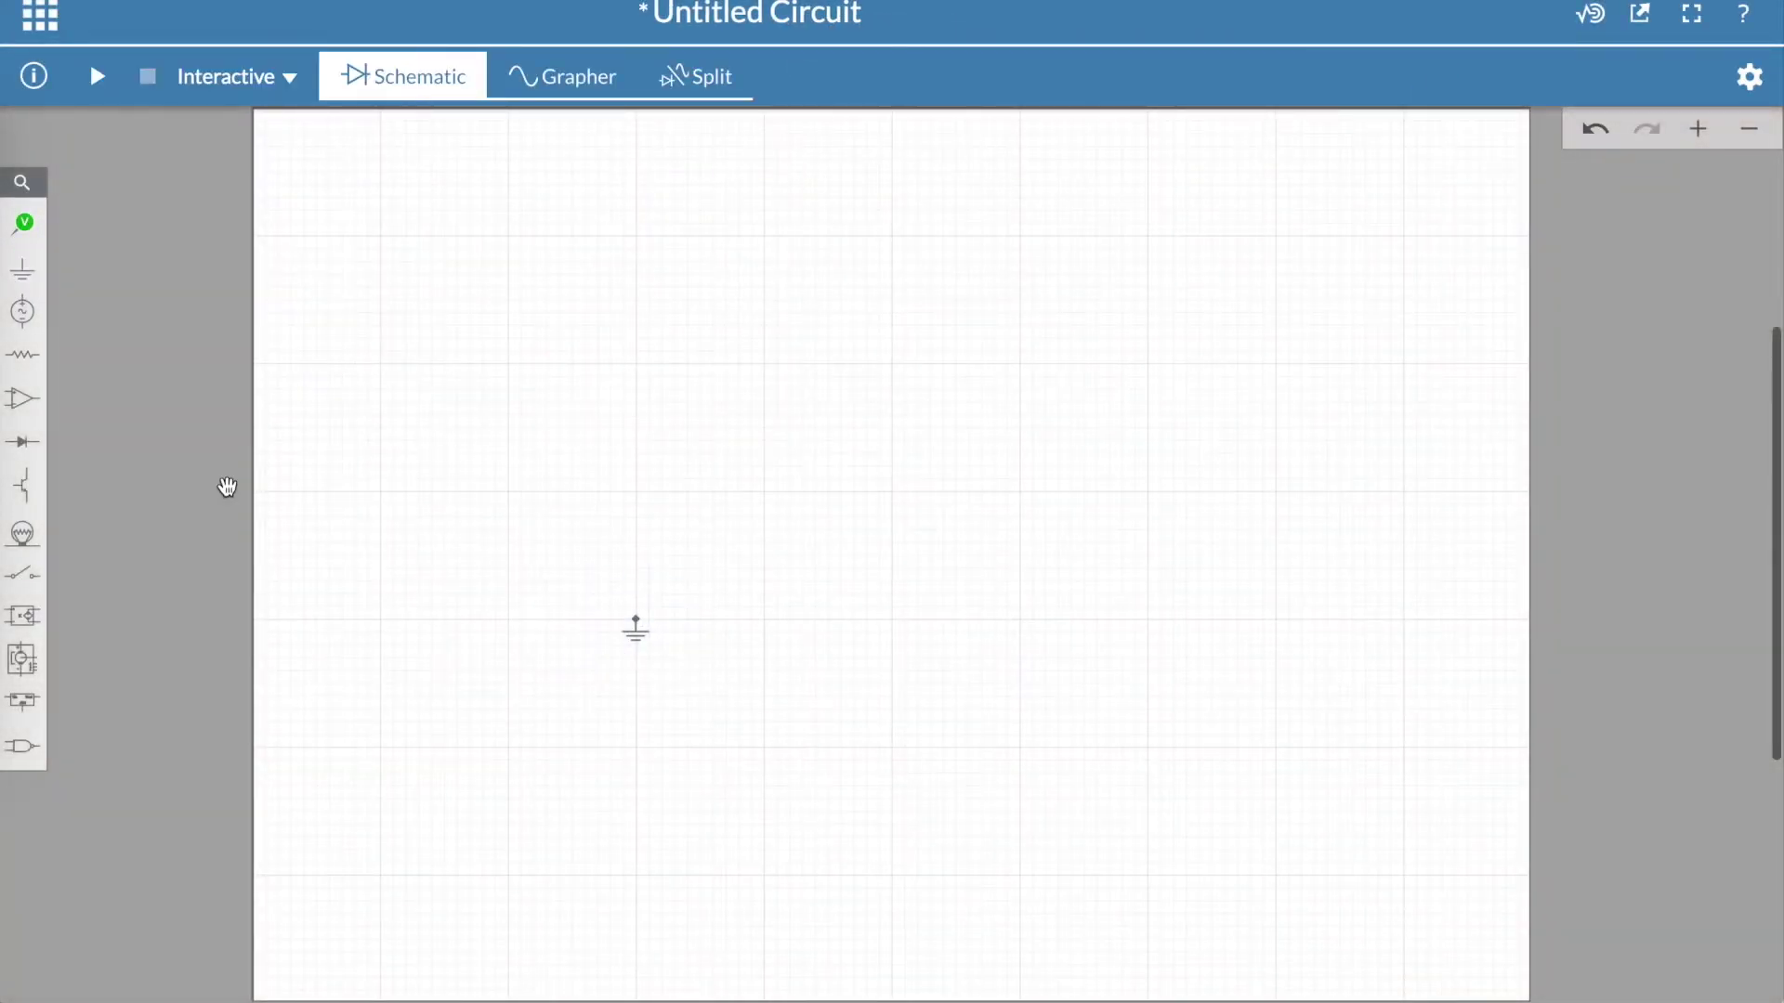
# Step: Place a 1 V, 1 kHz AC voltage source V1 just above the ground
pyautogui.moveTo(24, 322)
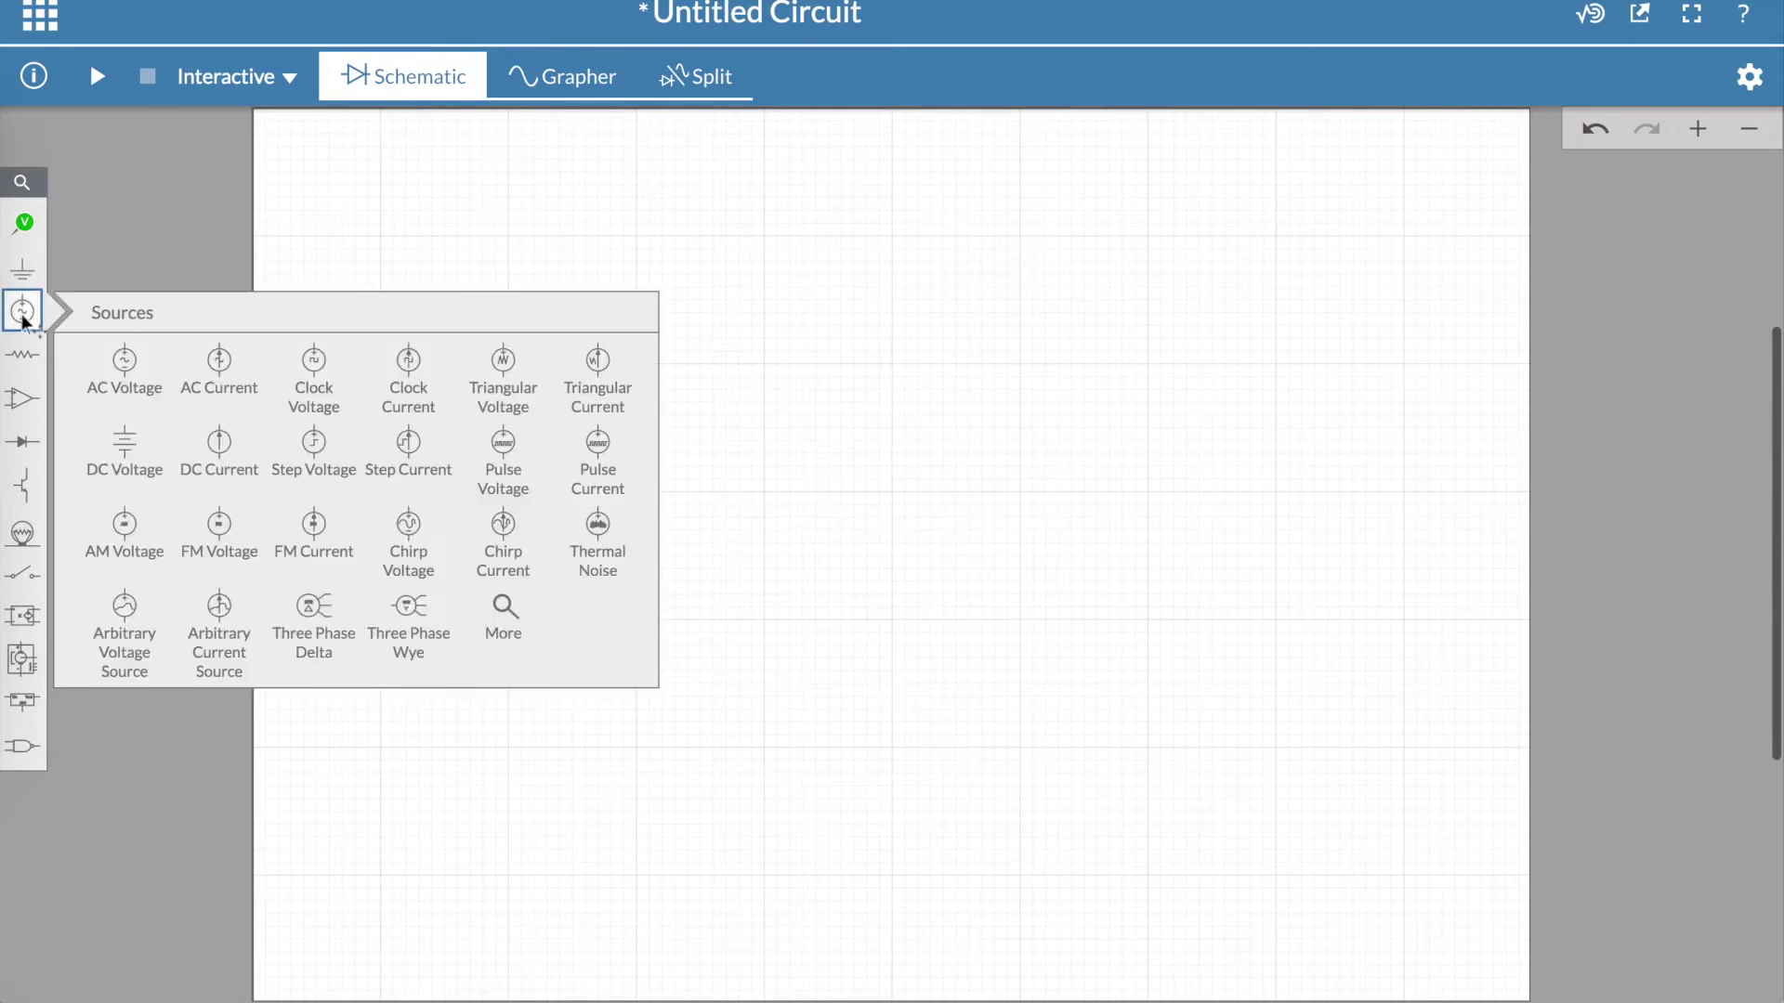
pyautogui.click(130, 360)
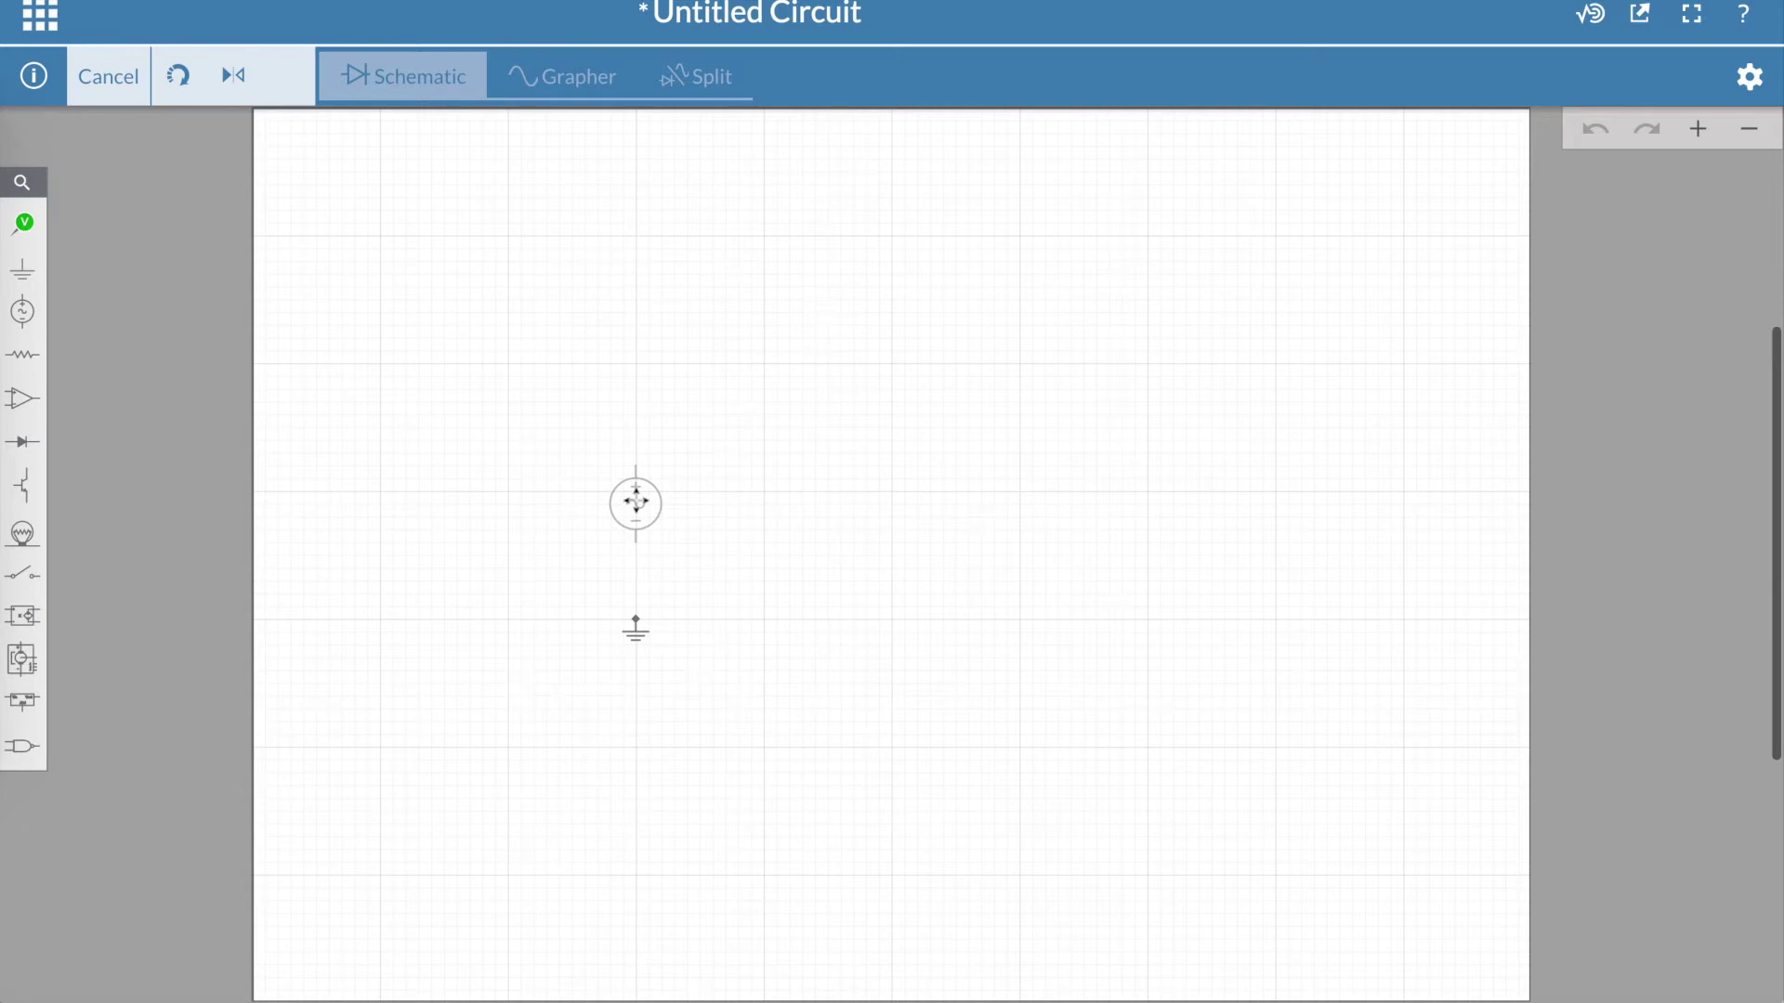
pyautogui.click(635, 503)
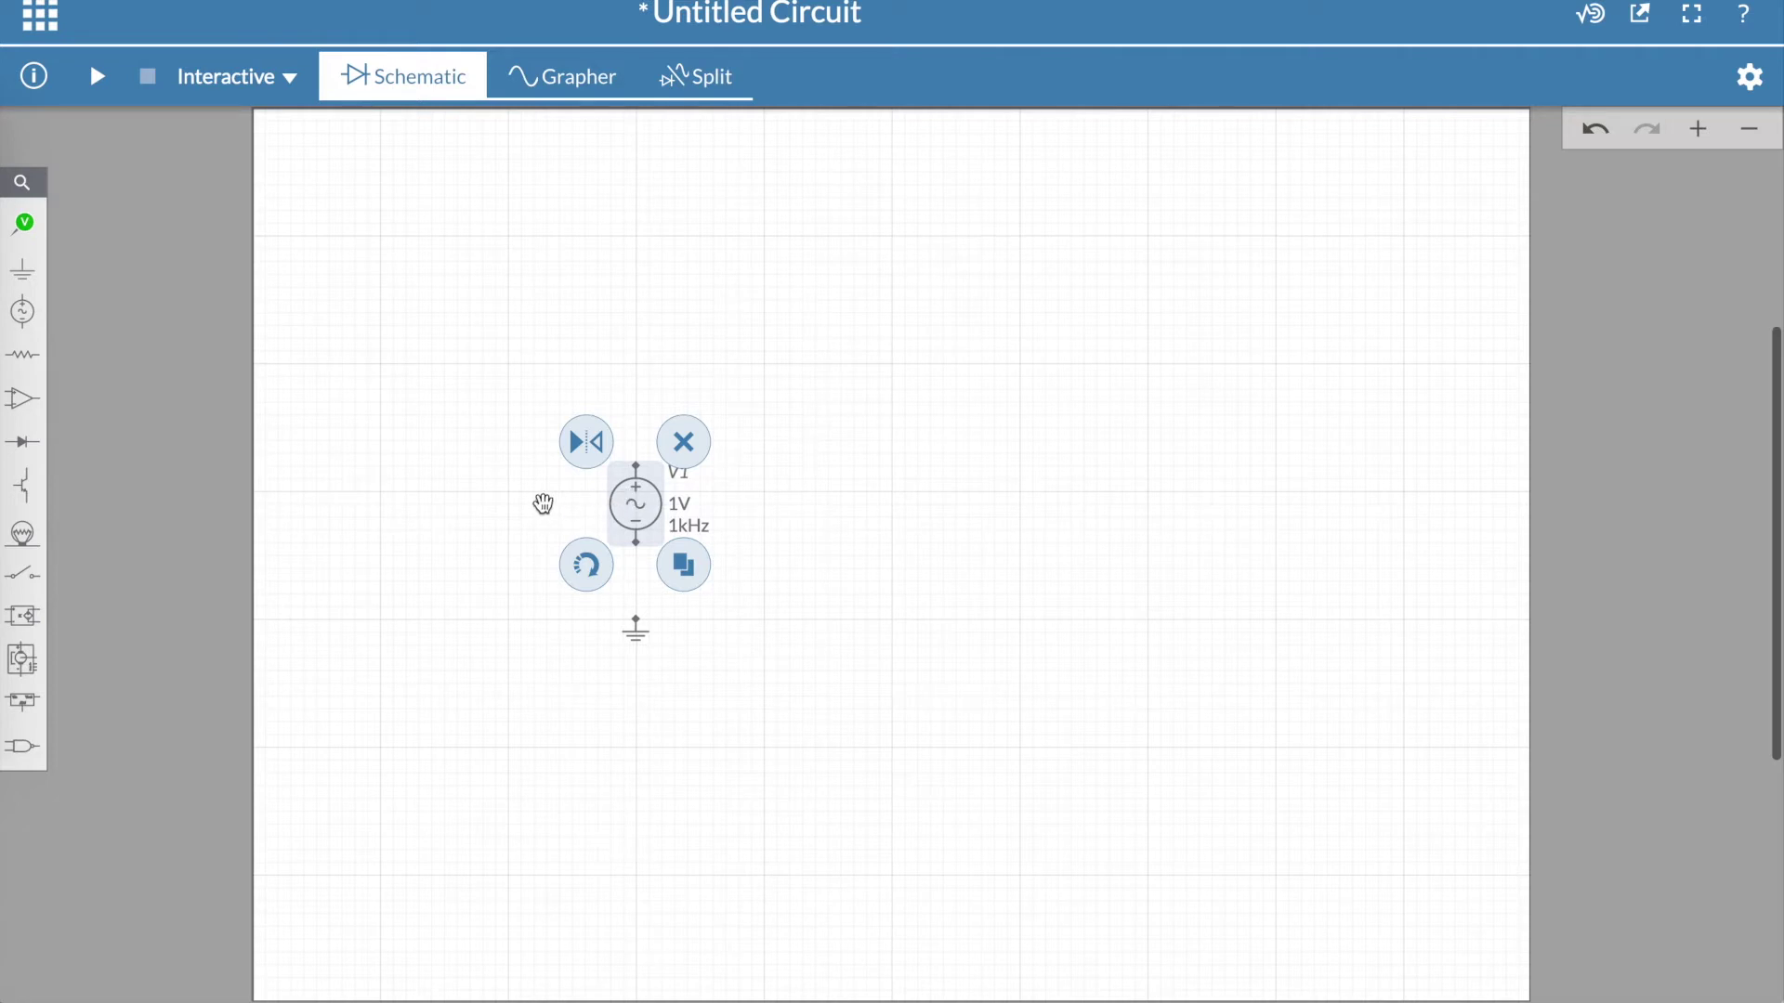
# Step: Place a three-terminal op-amp U1 to the right of V1
pyautogui.click(22, 399)
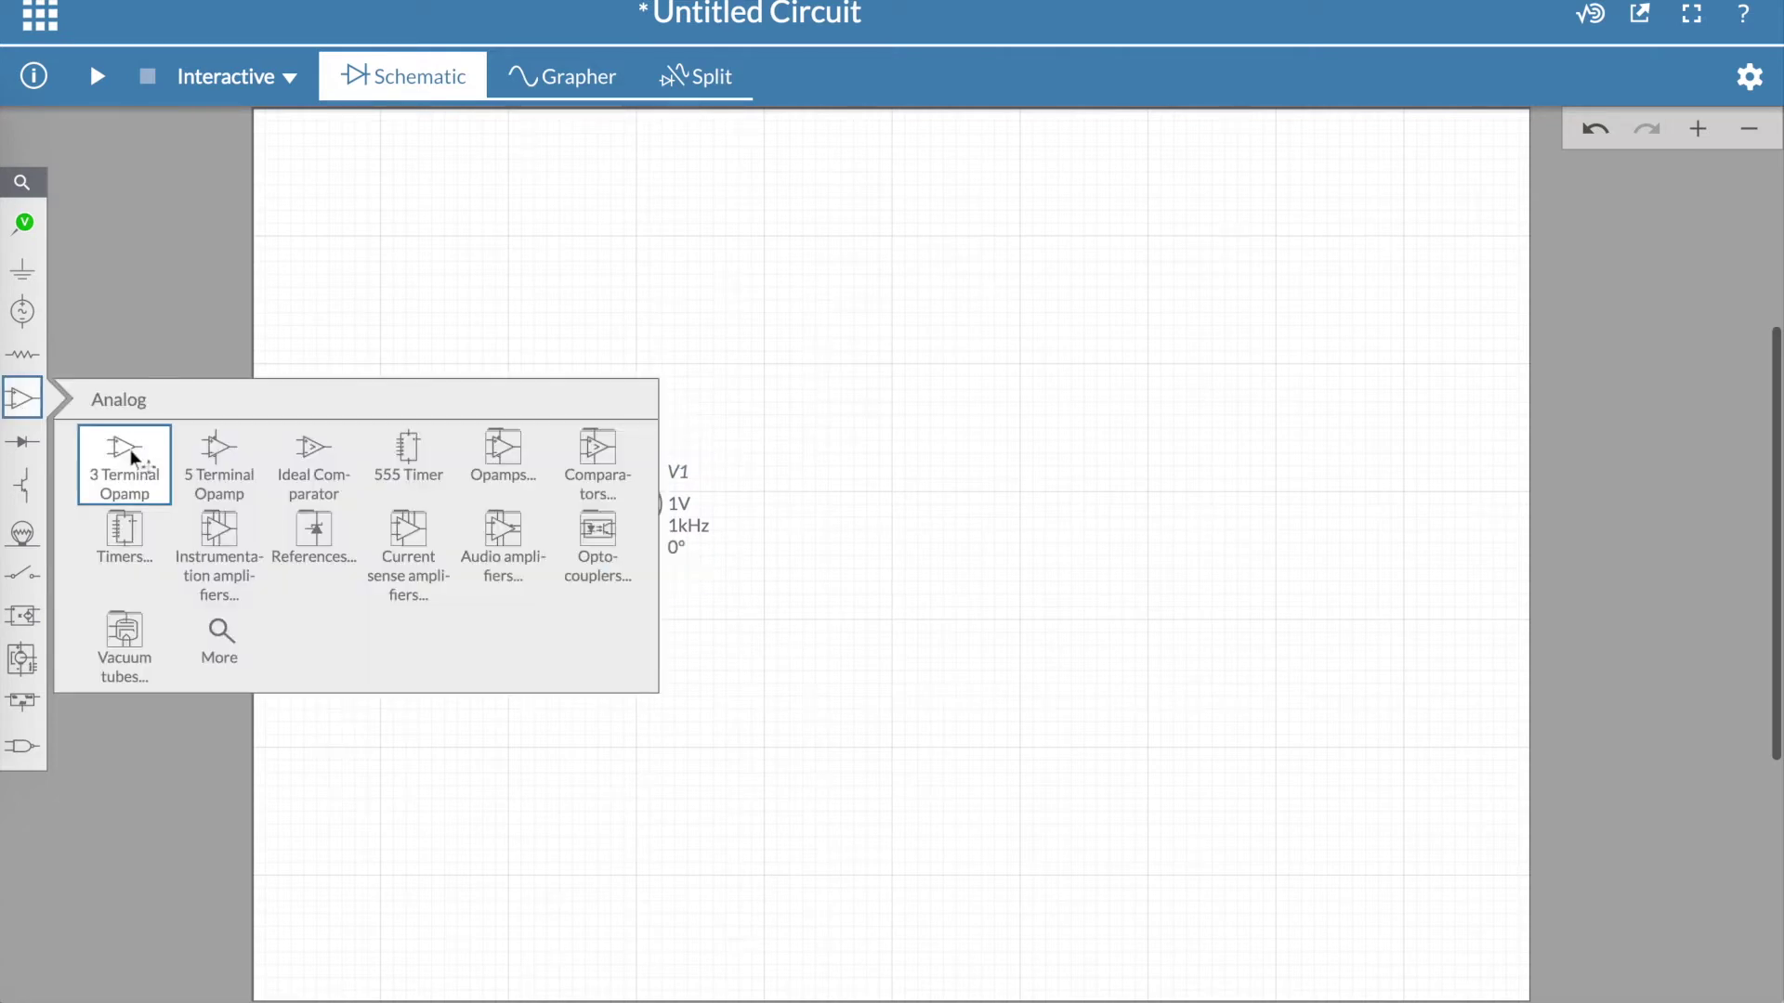
pyautogui.click(140, 465)
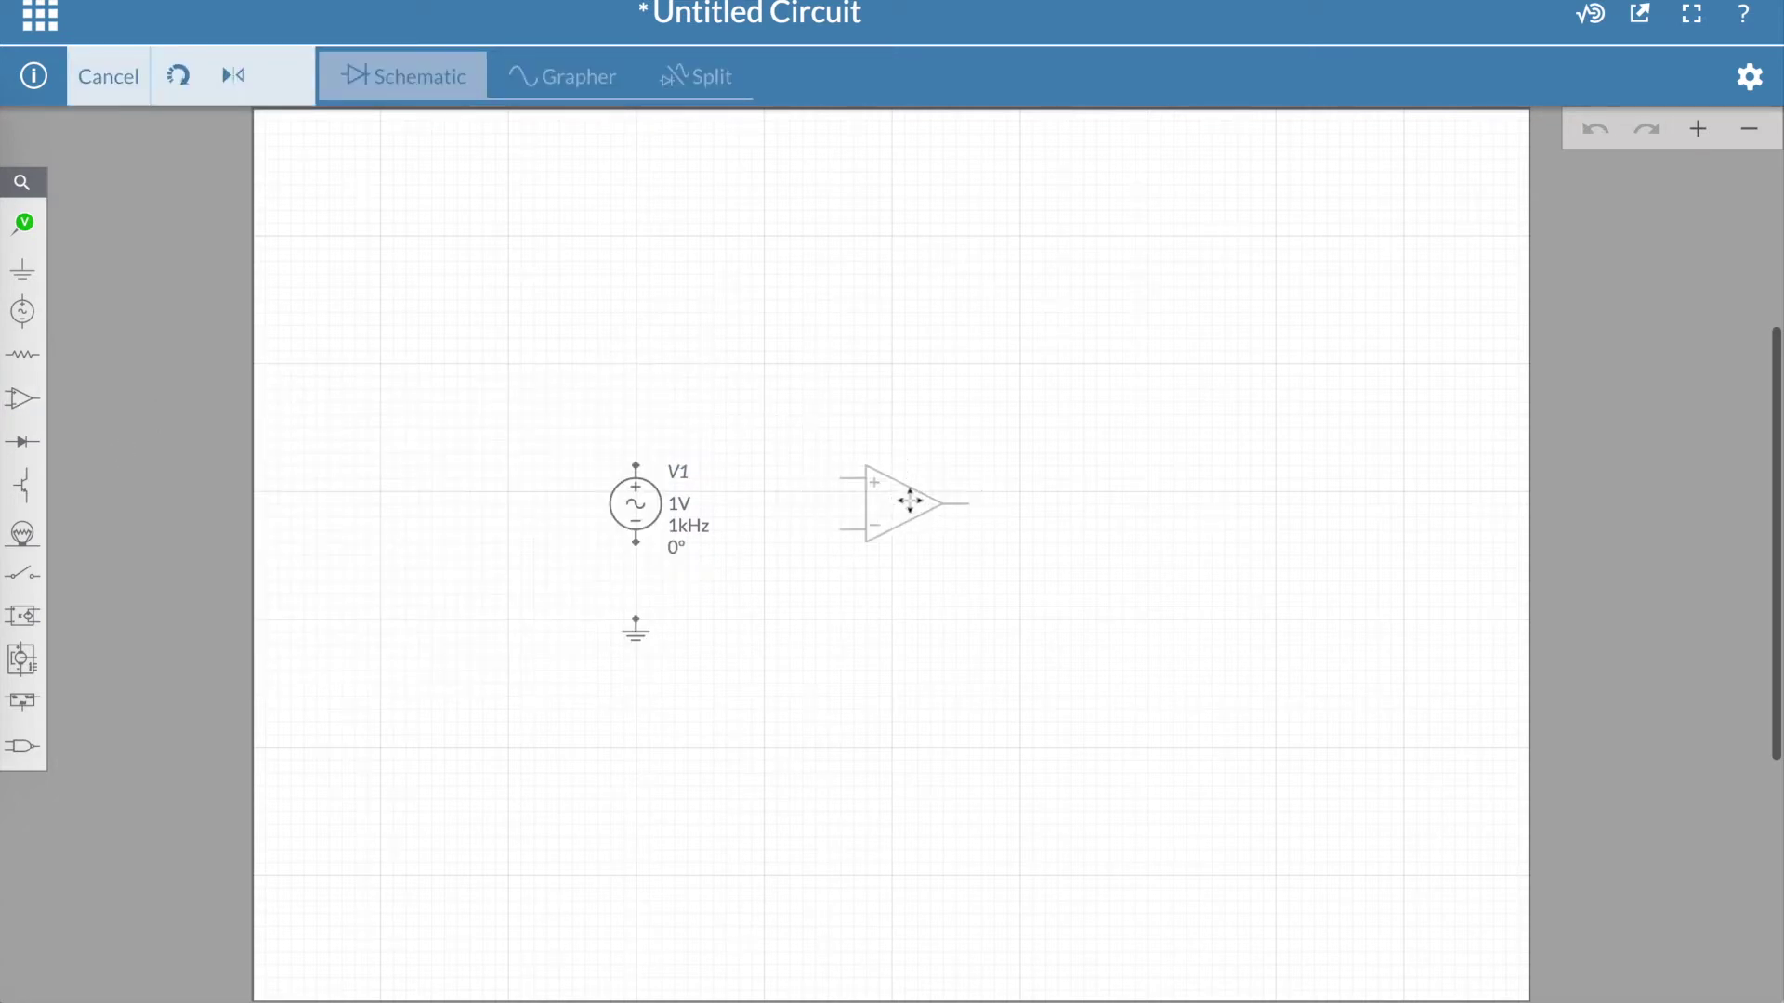
pyautogui.click(904, 502)
pyautogui.click(664, 452)
# Step: Wire V1's top to U1's + input, and V1's bottom and U1's − input to ground
pyautogui.click(636, 464)
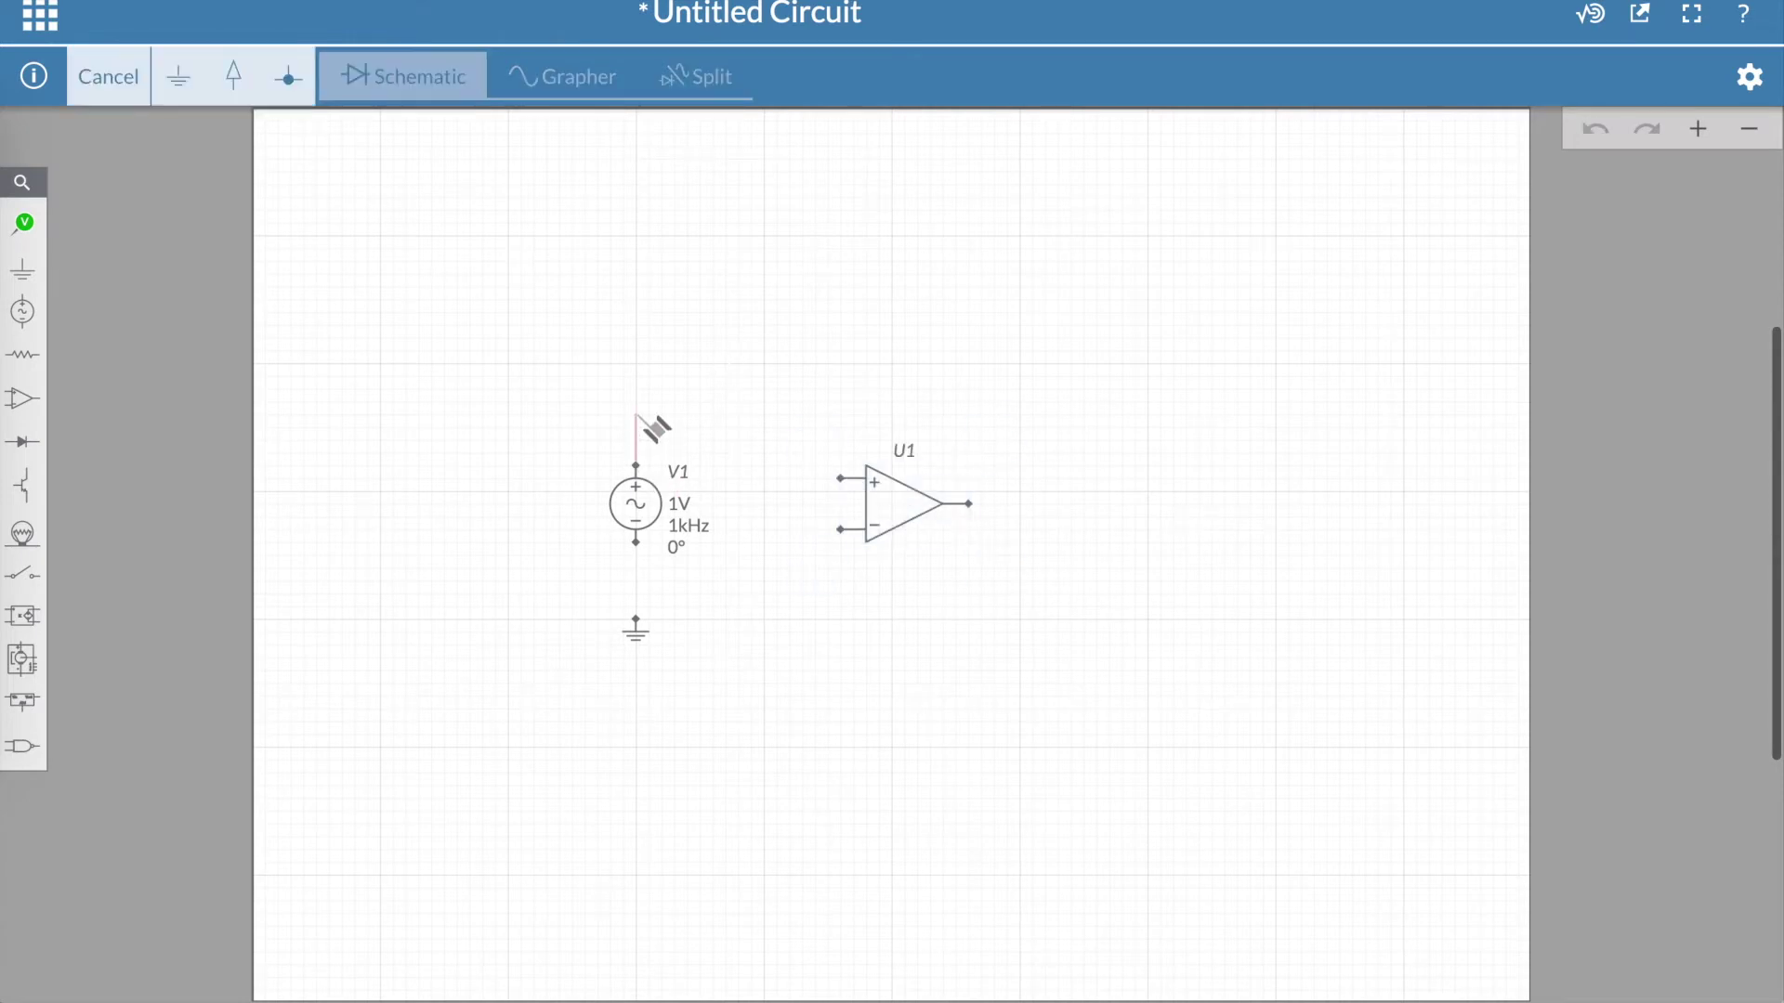
pyautogui.click(841, 479)
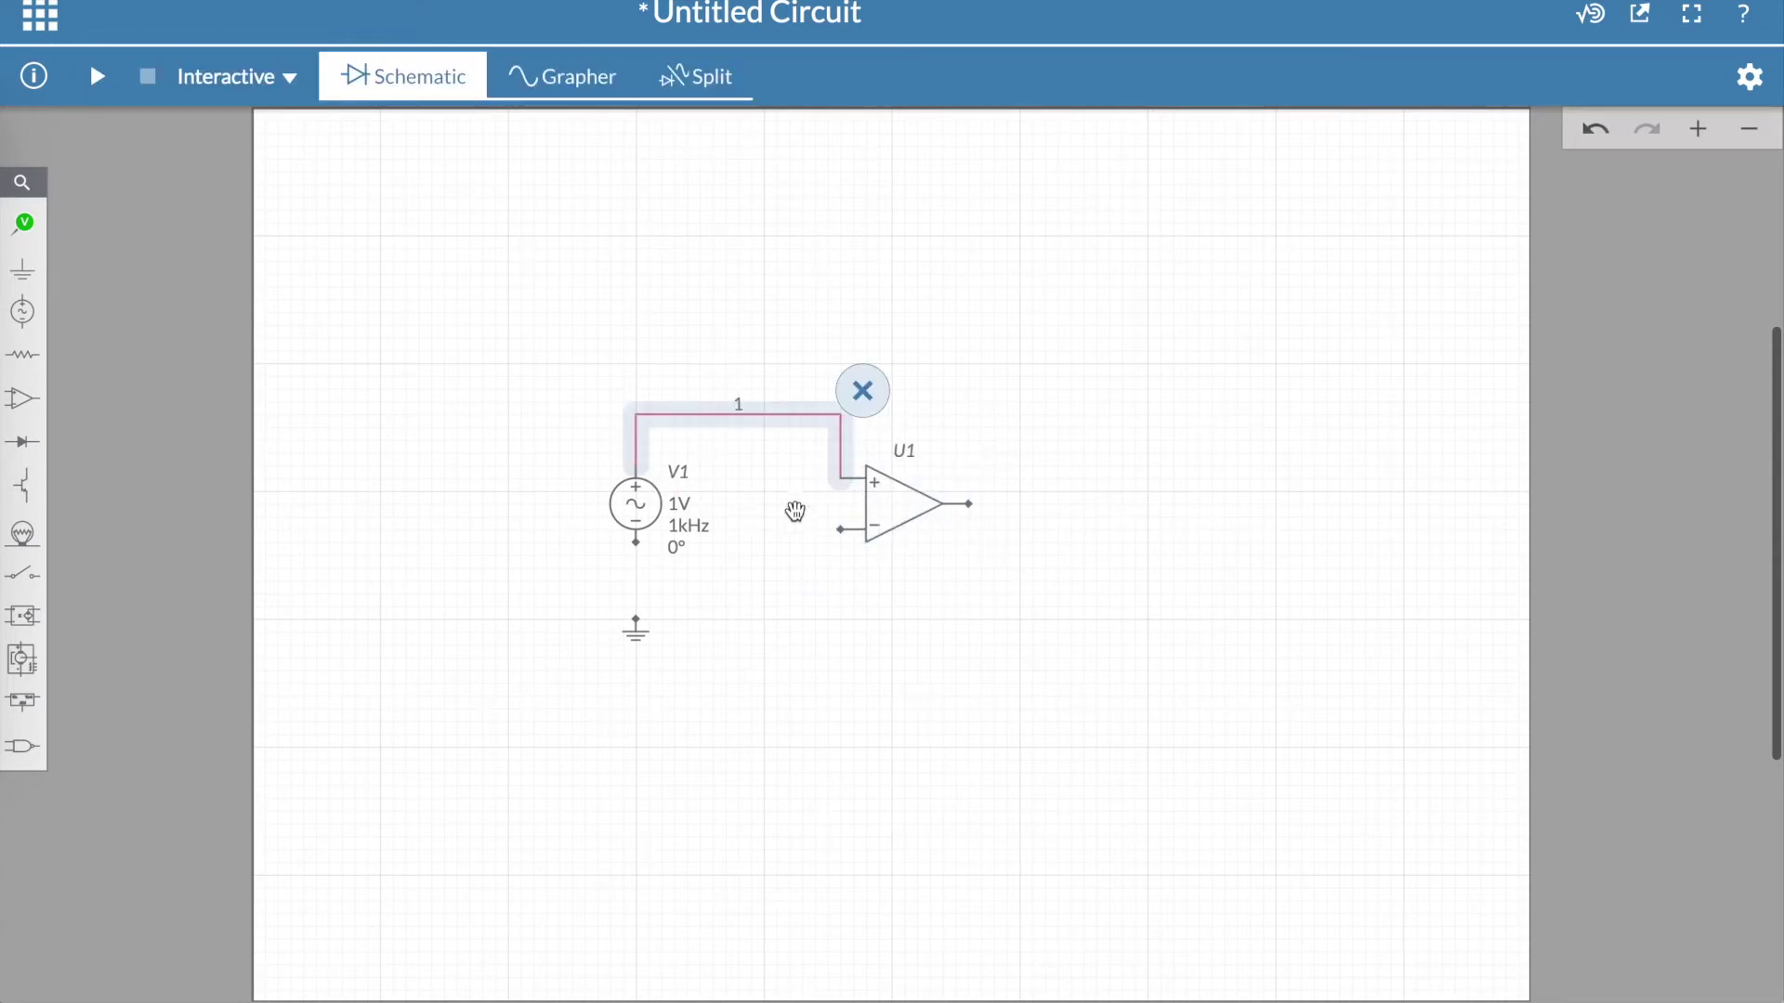
pyautogui.click(641, 545)
pyautogui.click(635, 619)
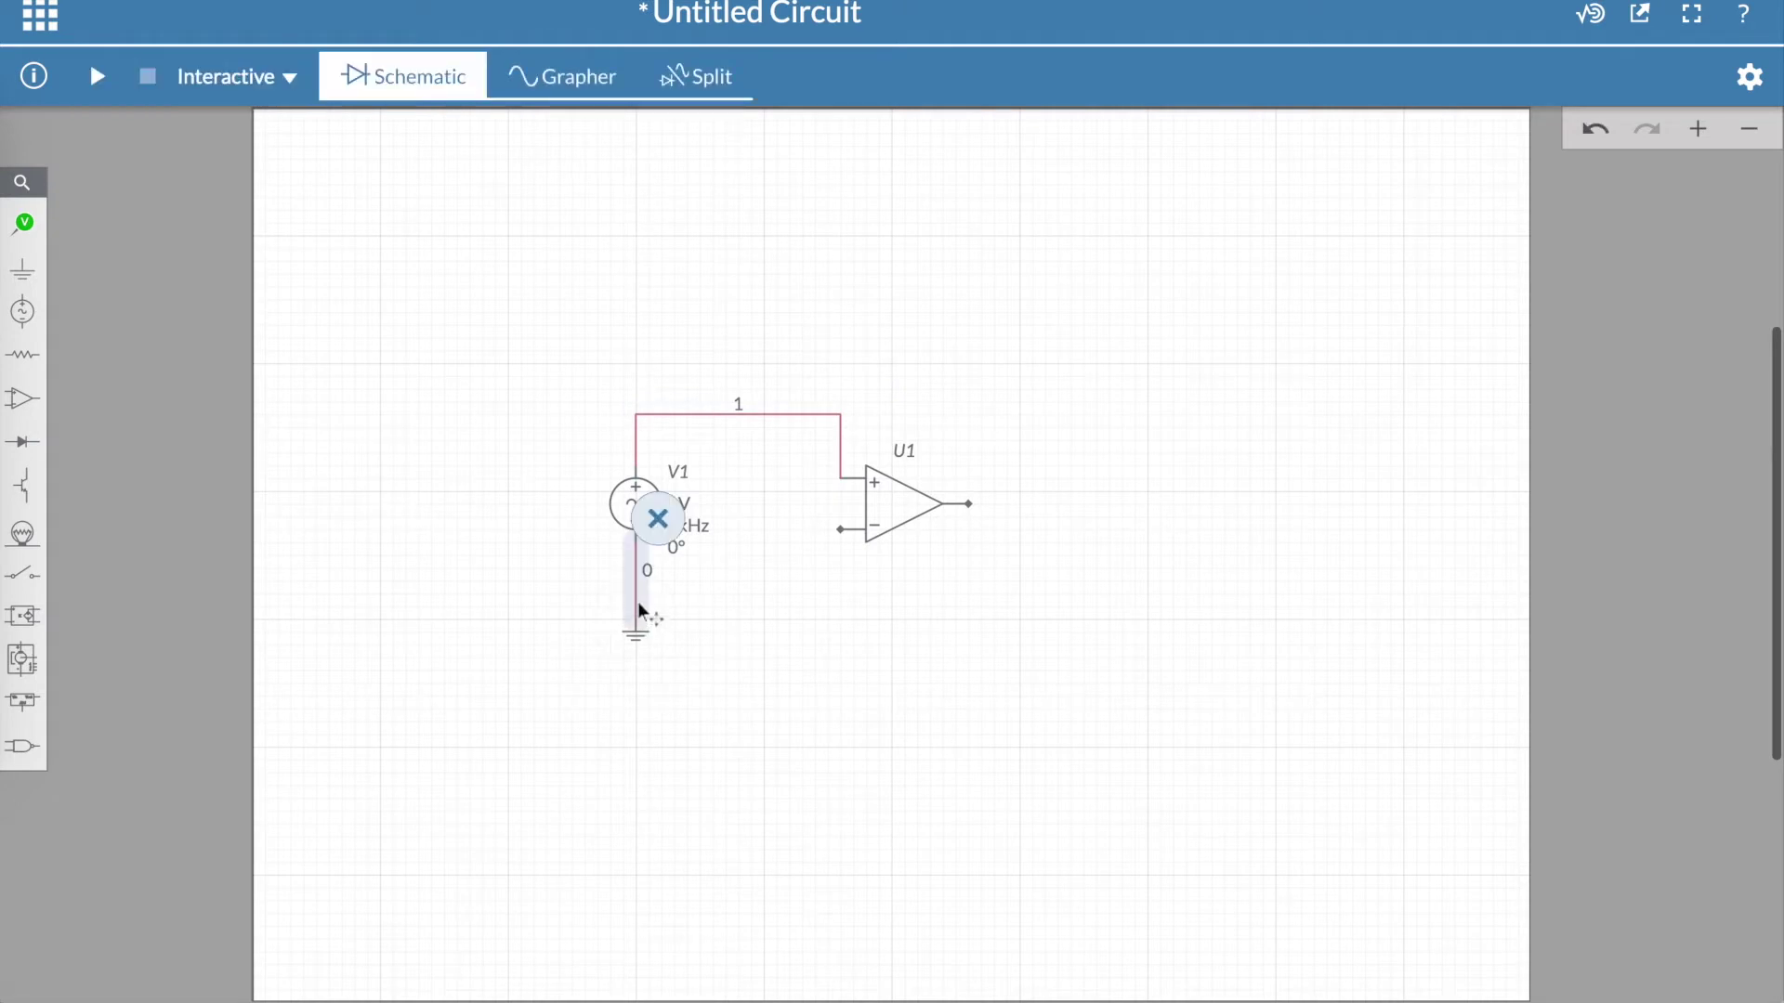
pyautogui.click(840, 529)
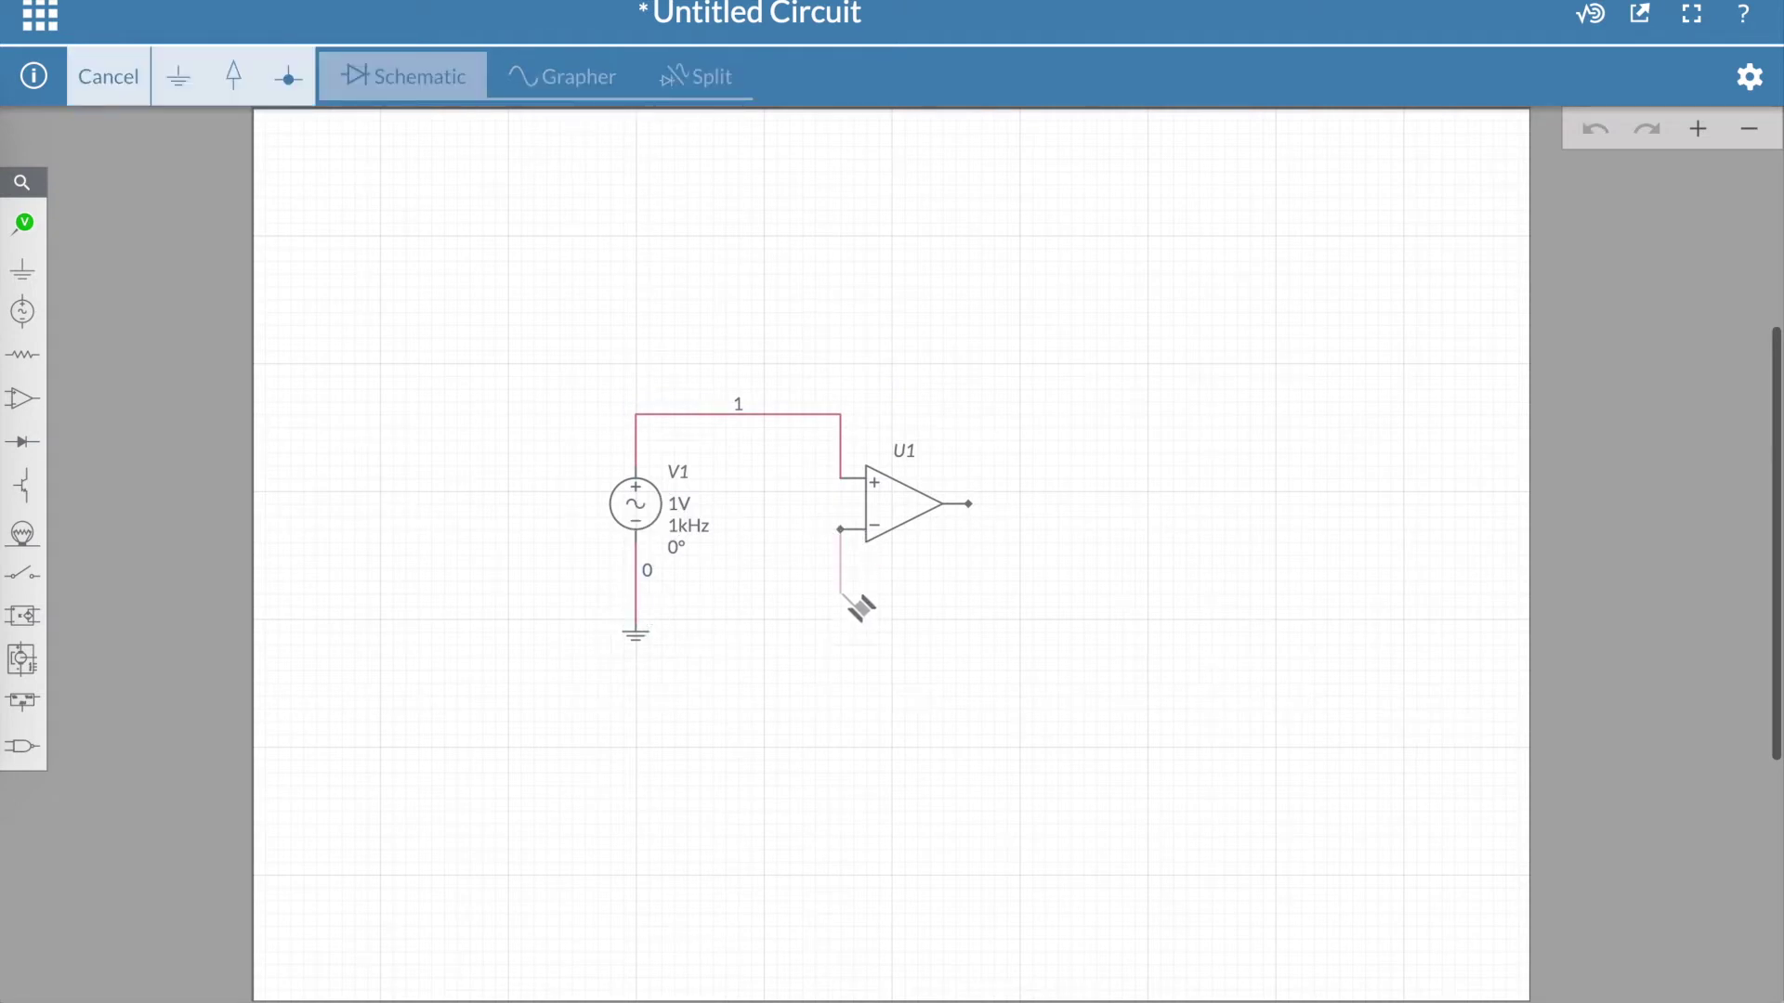
pyautogui.click(636, 595)
pyautogui.click(992, 497)
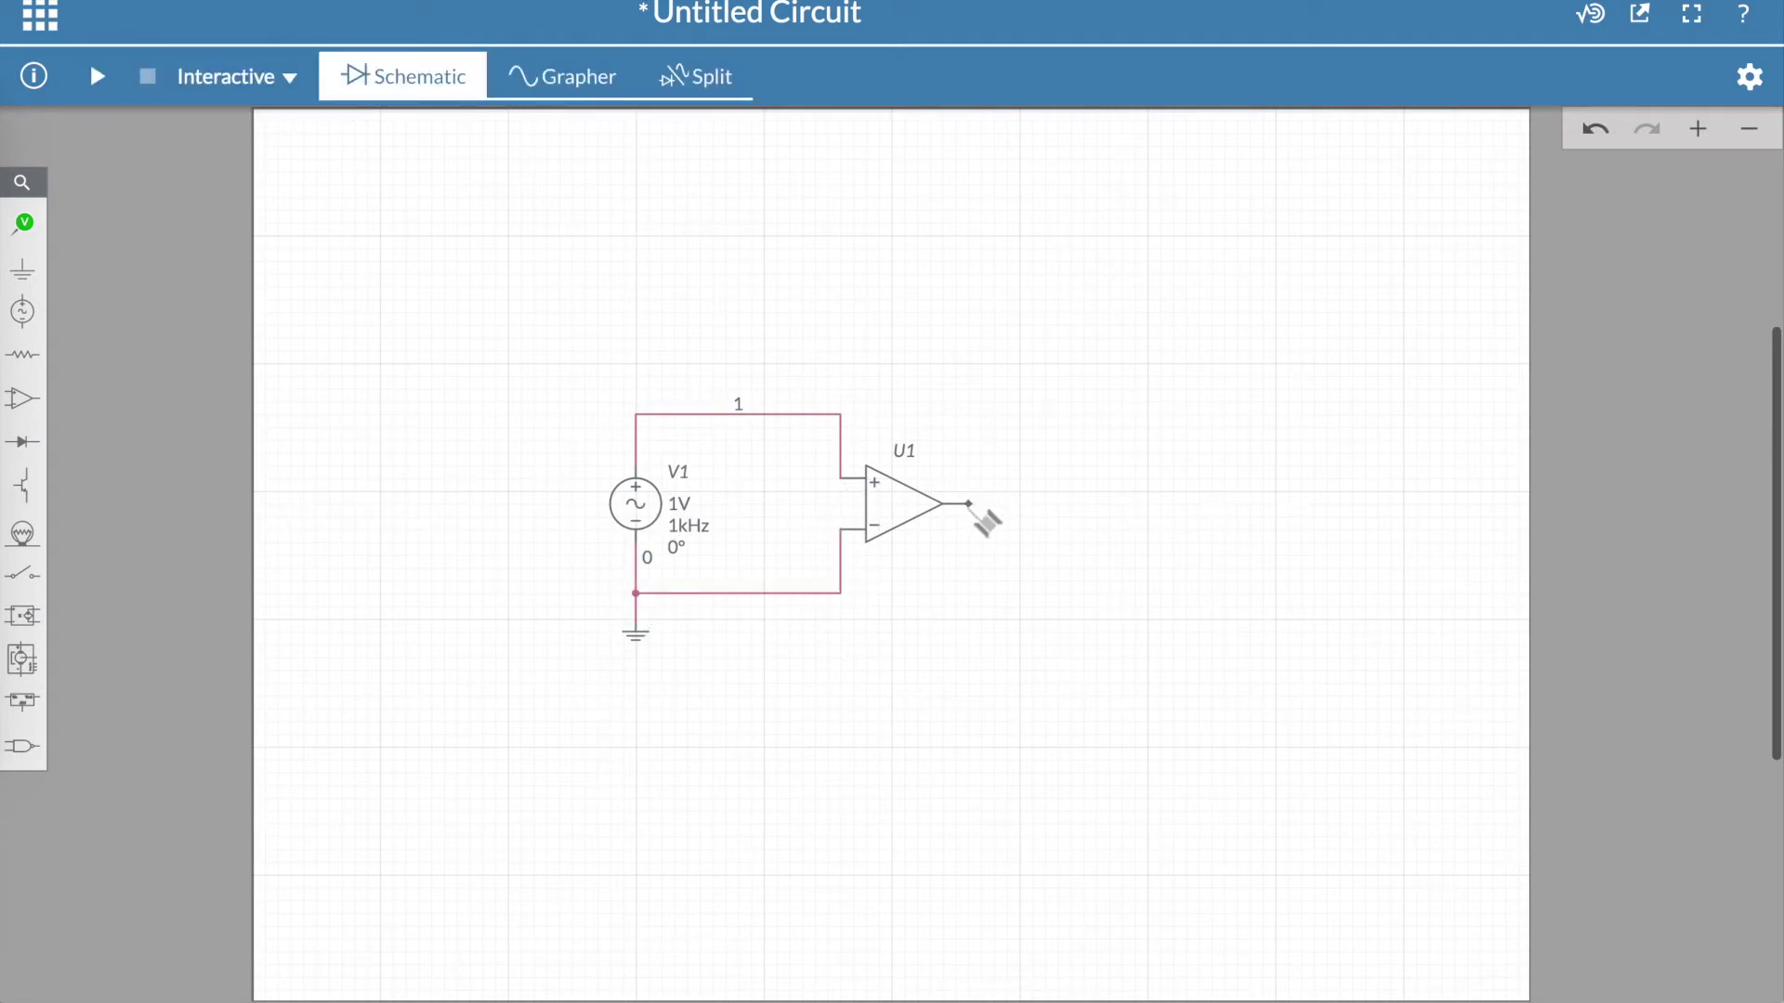
# Step: Add a 1 kΩ resistor R1 right of the op-amp and wire U1's output to it
pyautogui.click(969, 503)
pyautogui.click(1149, 503)
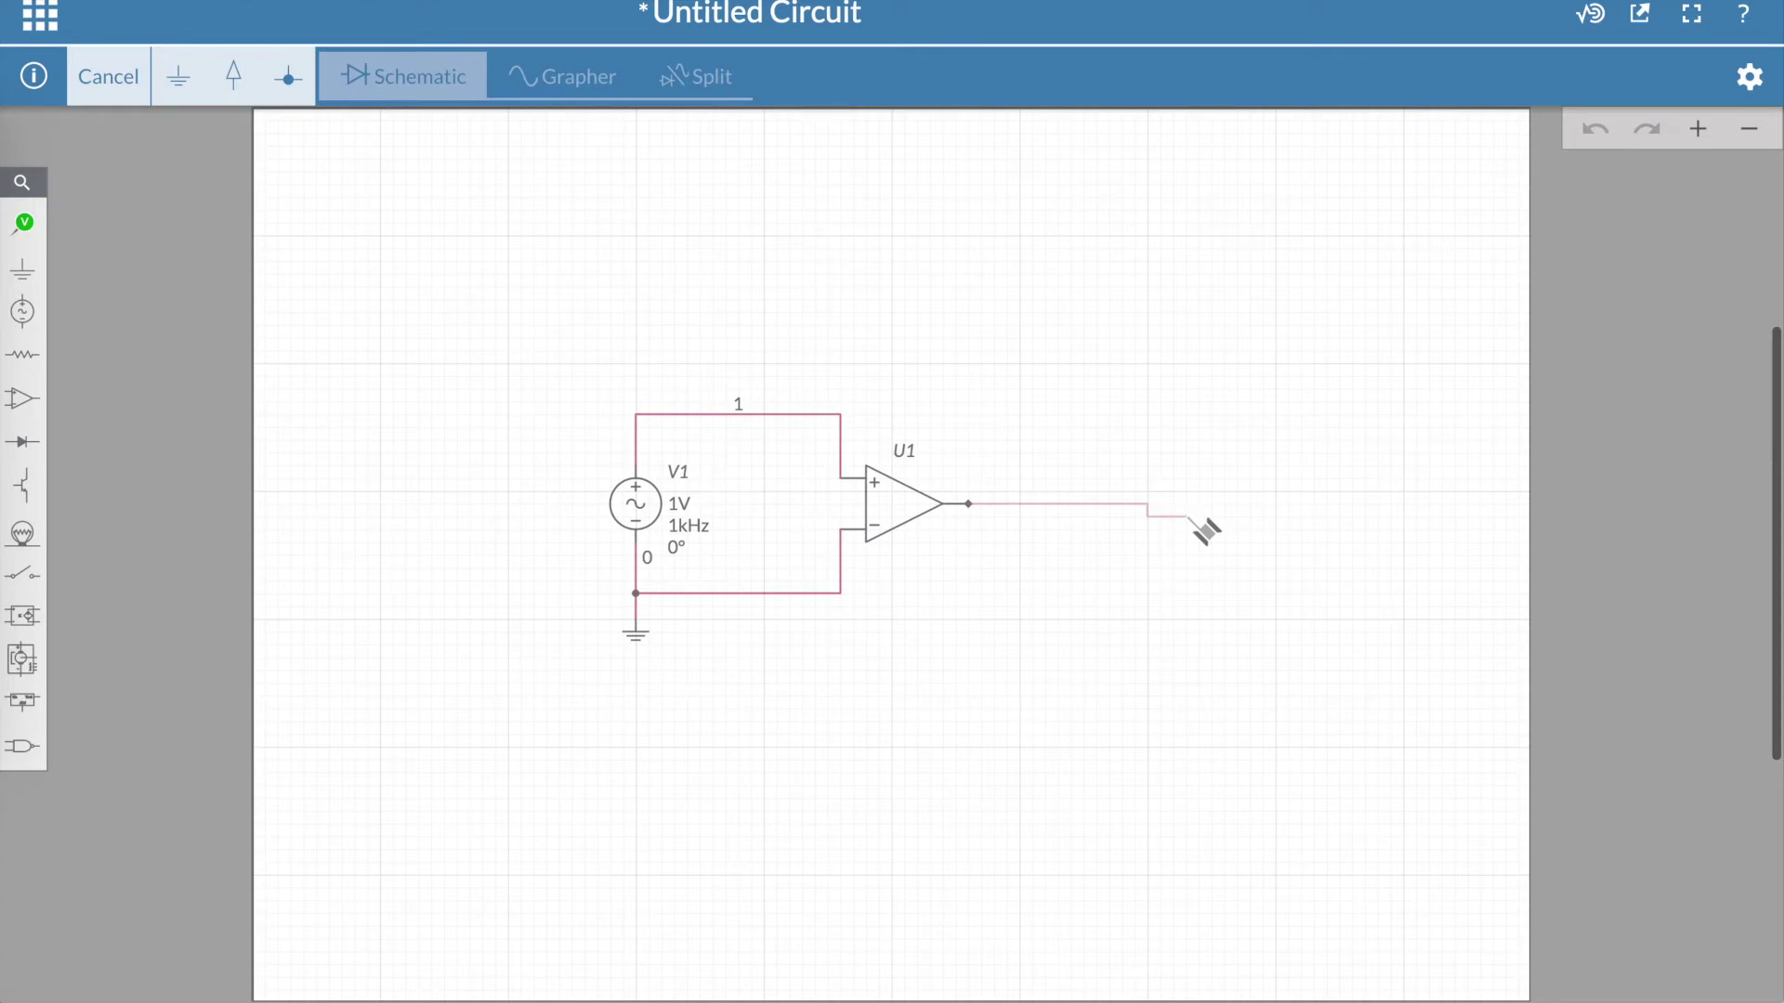
pyautogui.press('Escape')
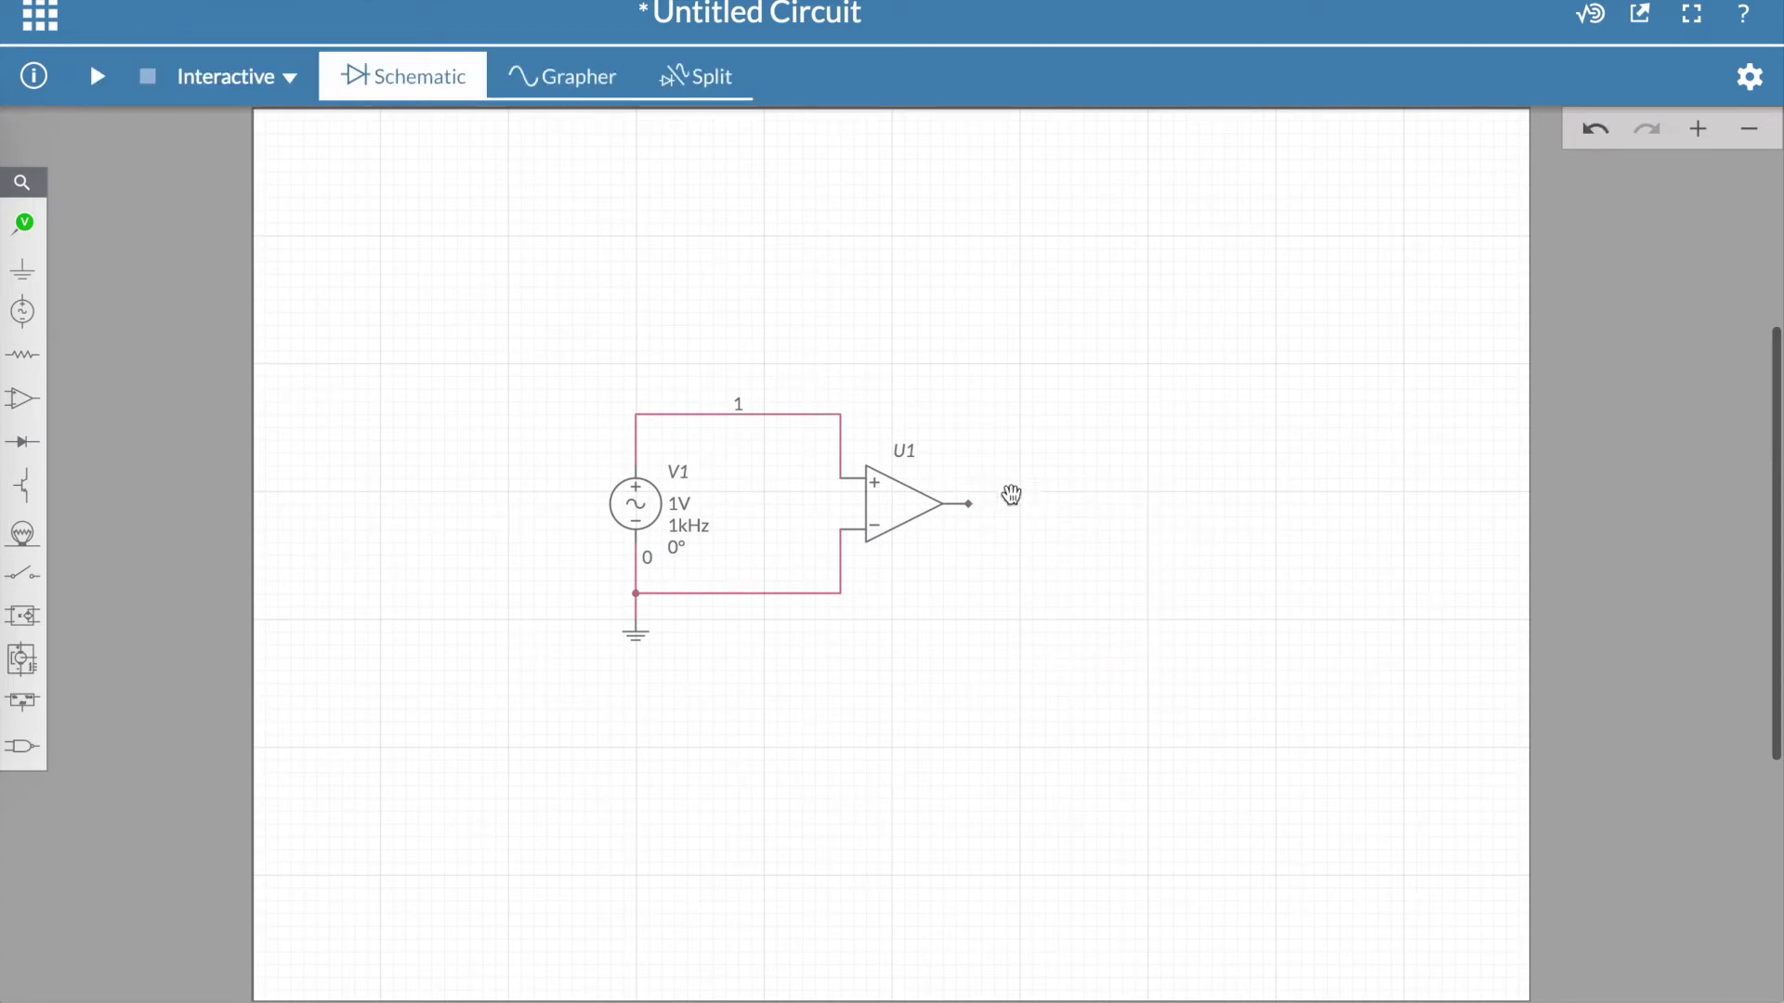
pyautogui.click(24, 354)
pyautogui.click(124, 408)
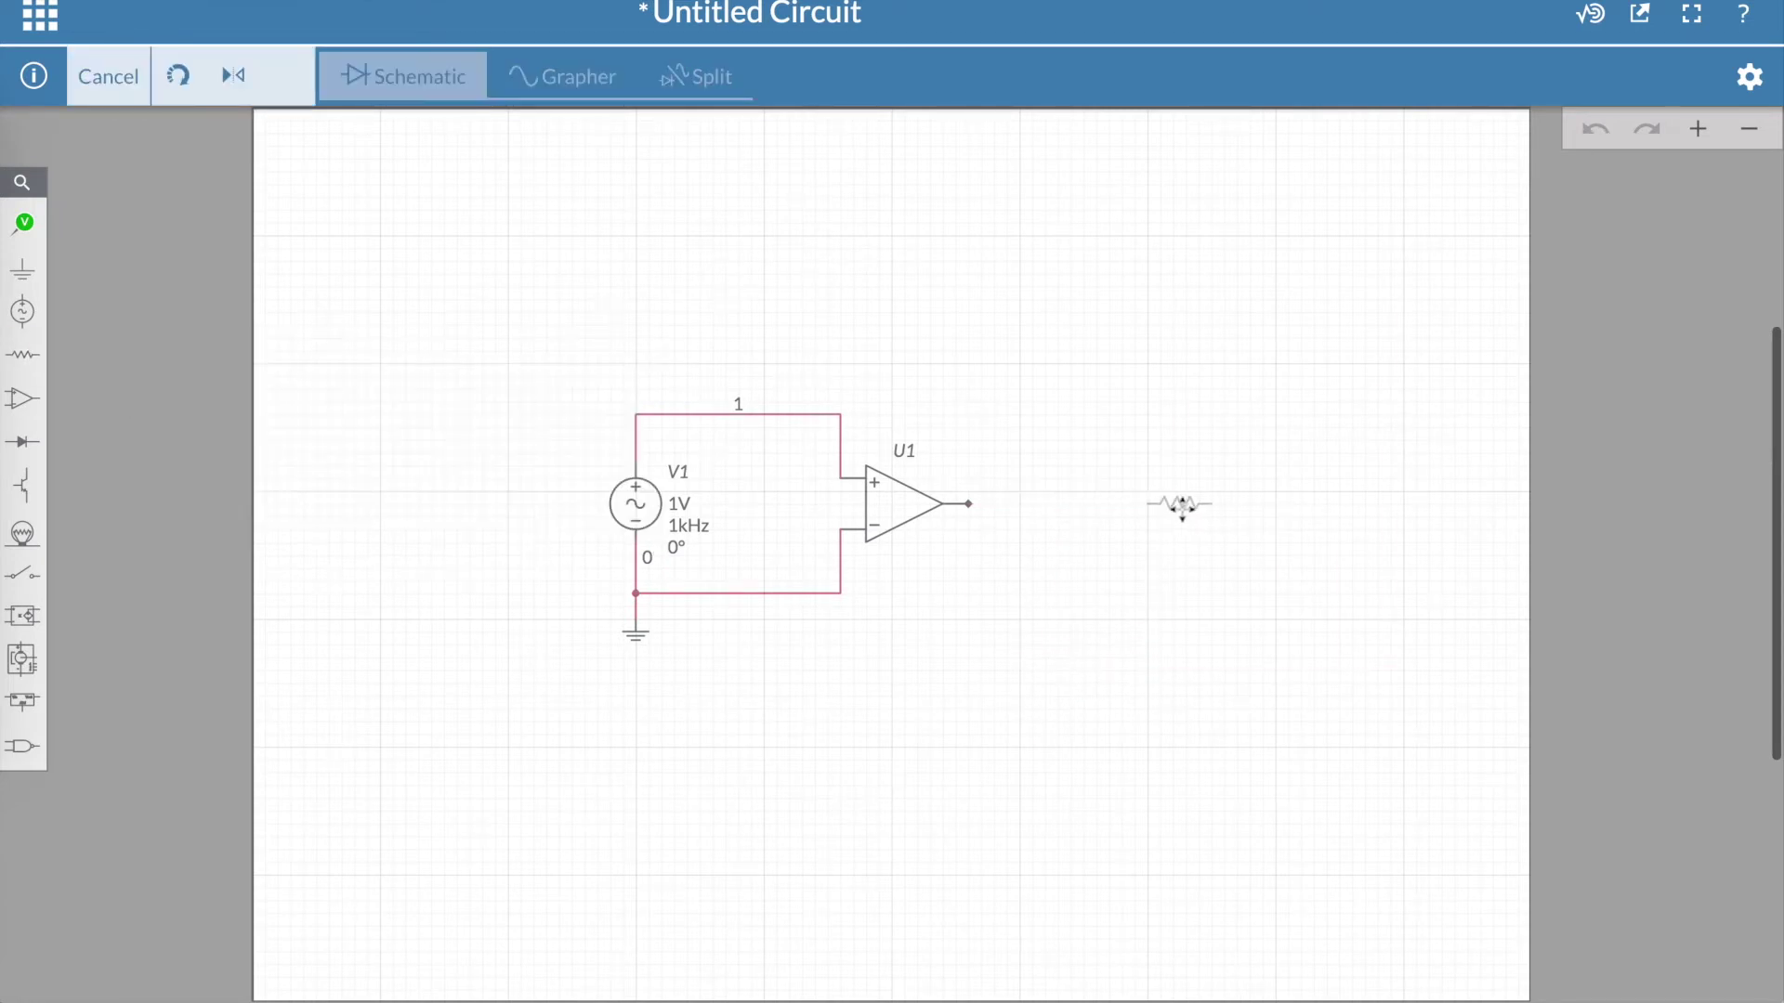
pyautogui.click(1192, 503)
pyautogui.click(1051, 381)
pyautogui.click(969, 504)
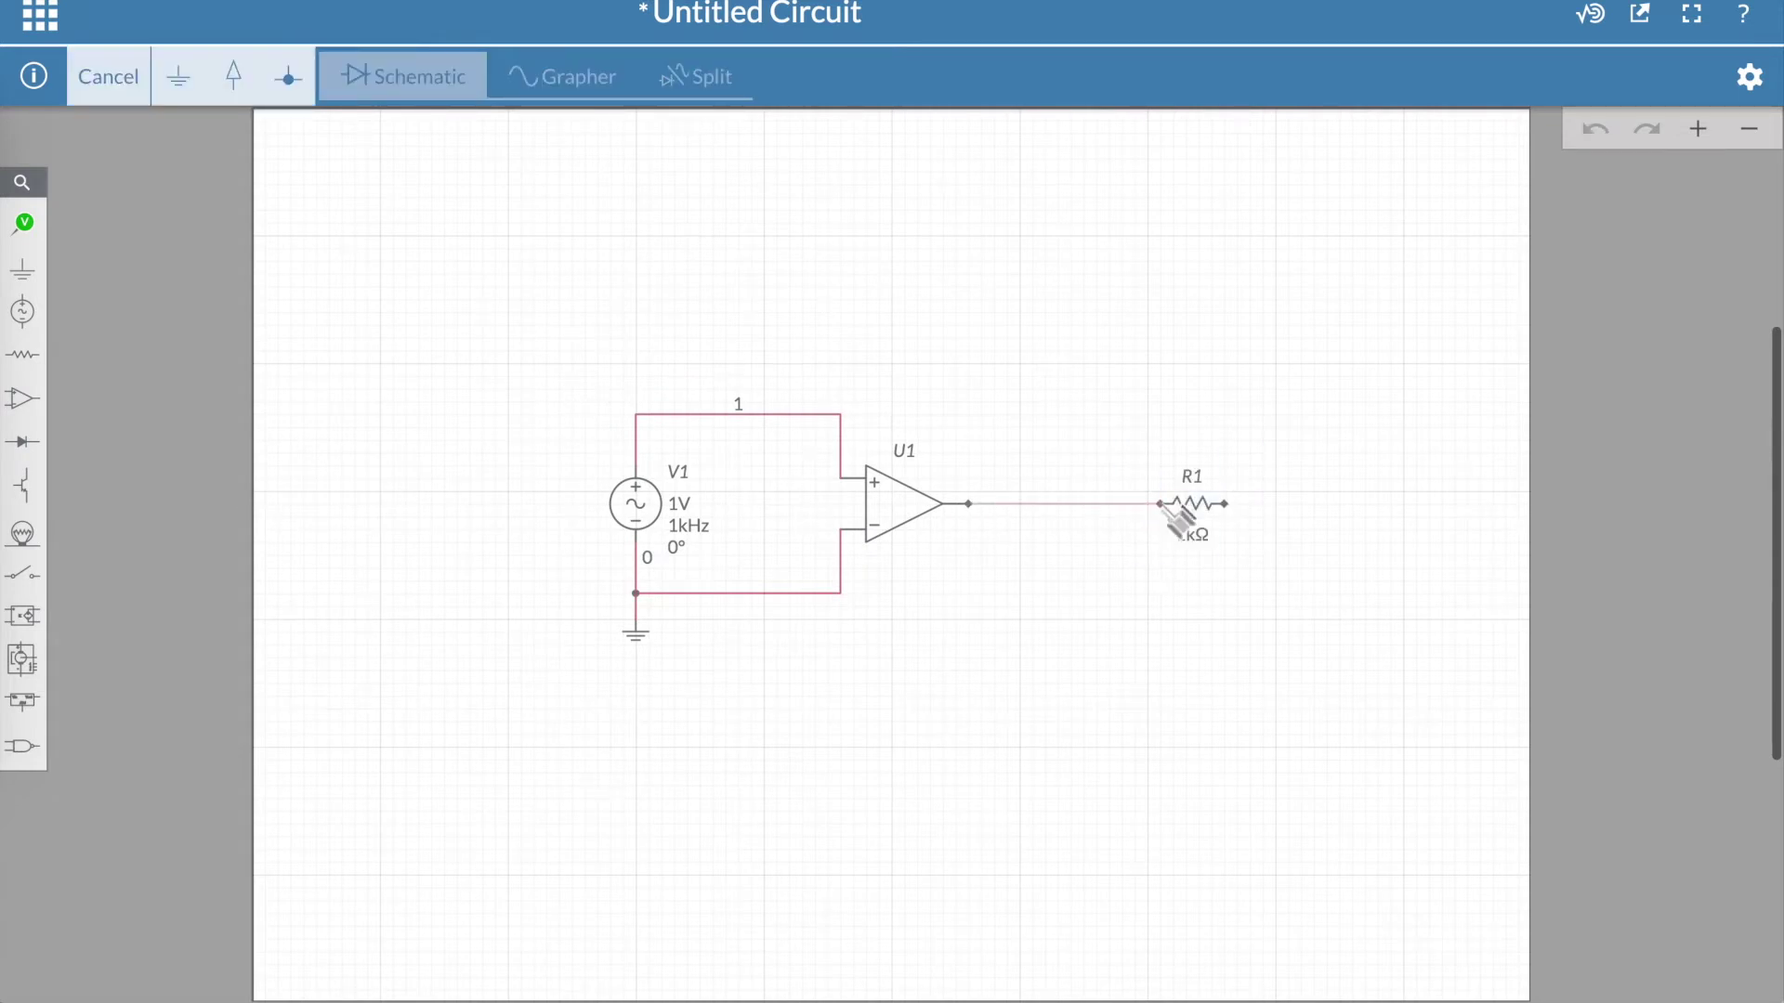
pyautogui.click(1177, 519)
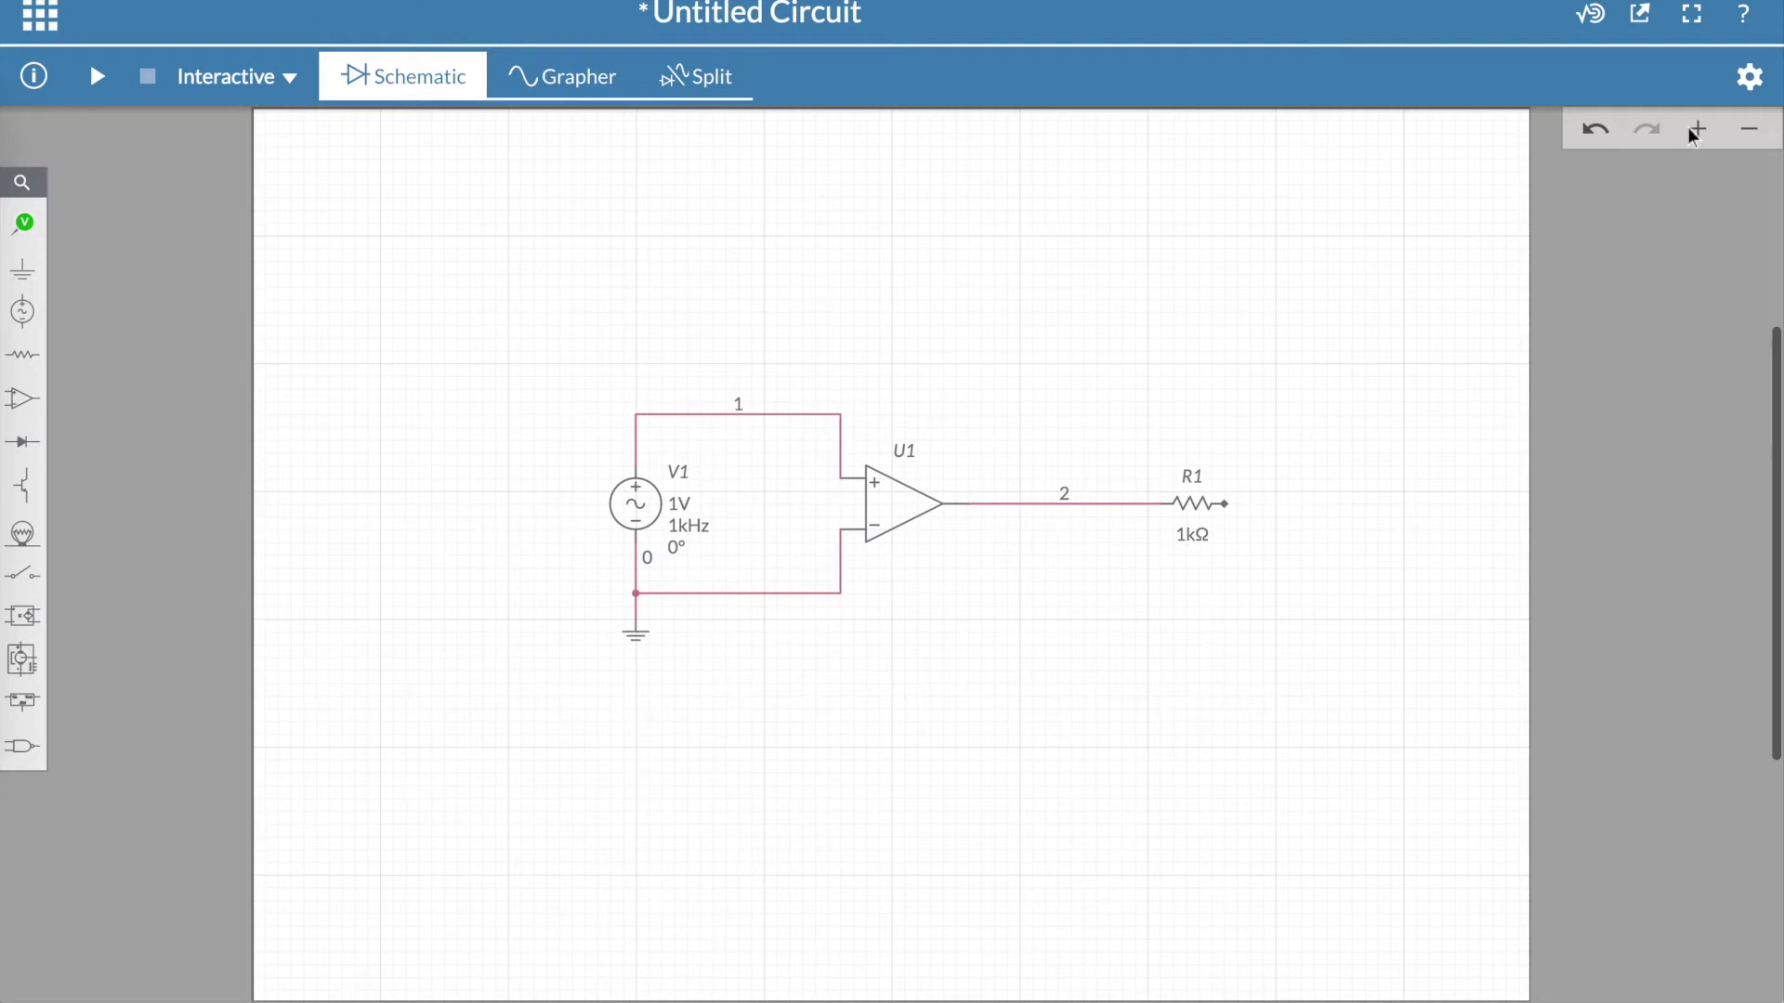
# Step: In U1's properties, set V_OMP to 10 and V_OMN to -10, then close the panel
pyautogui.click(1750, 76)
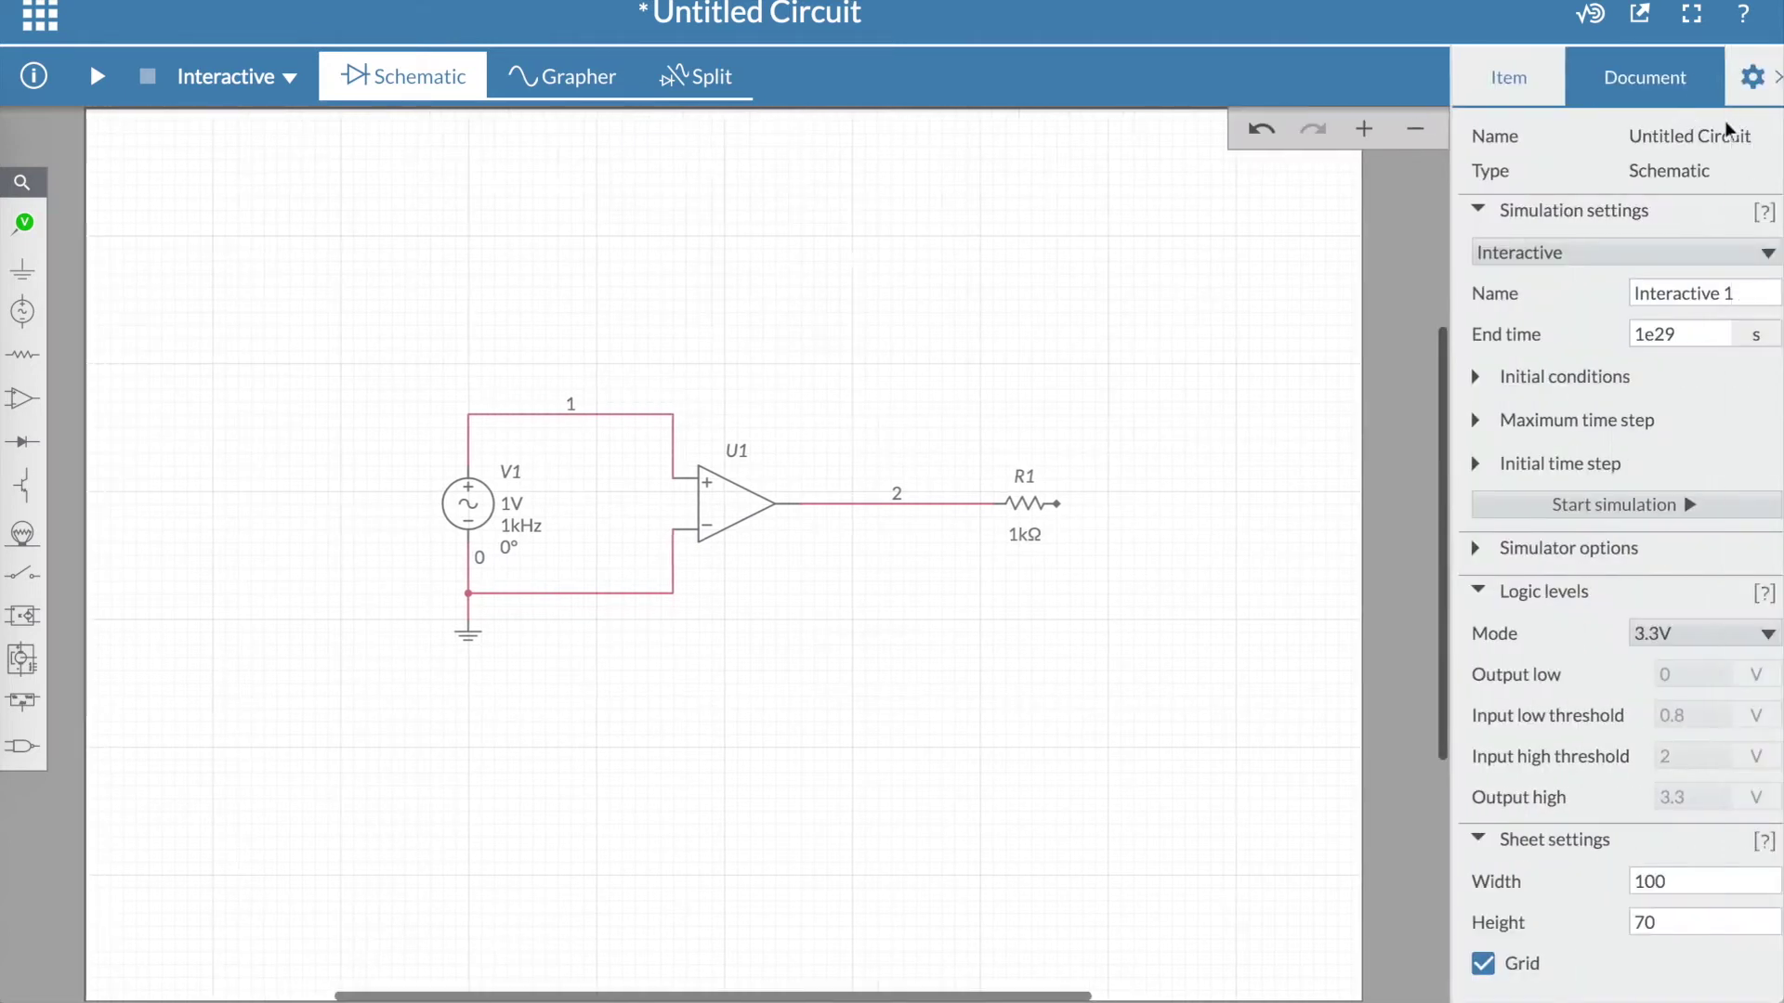
pyautogui.click(716, 498)
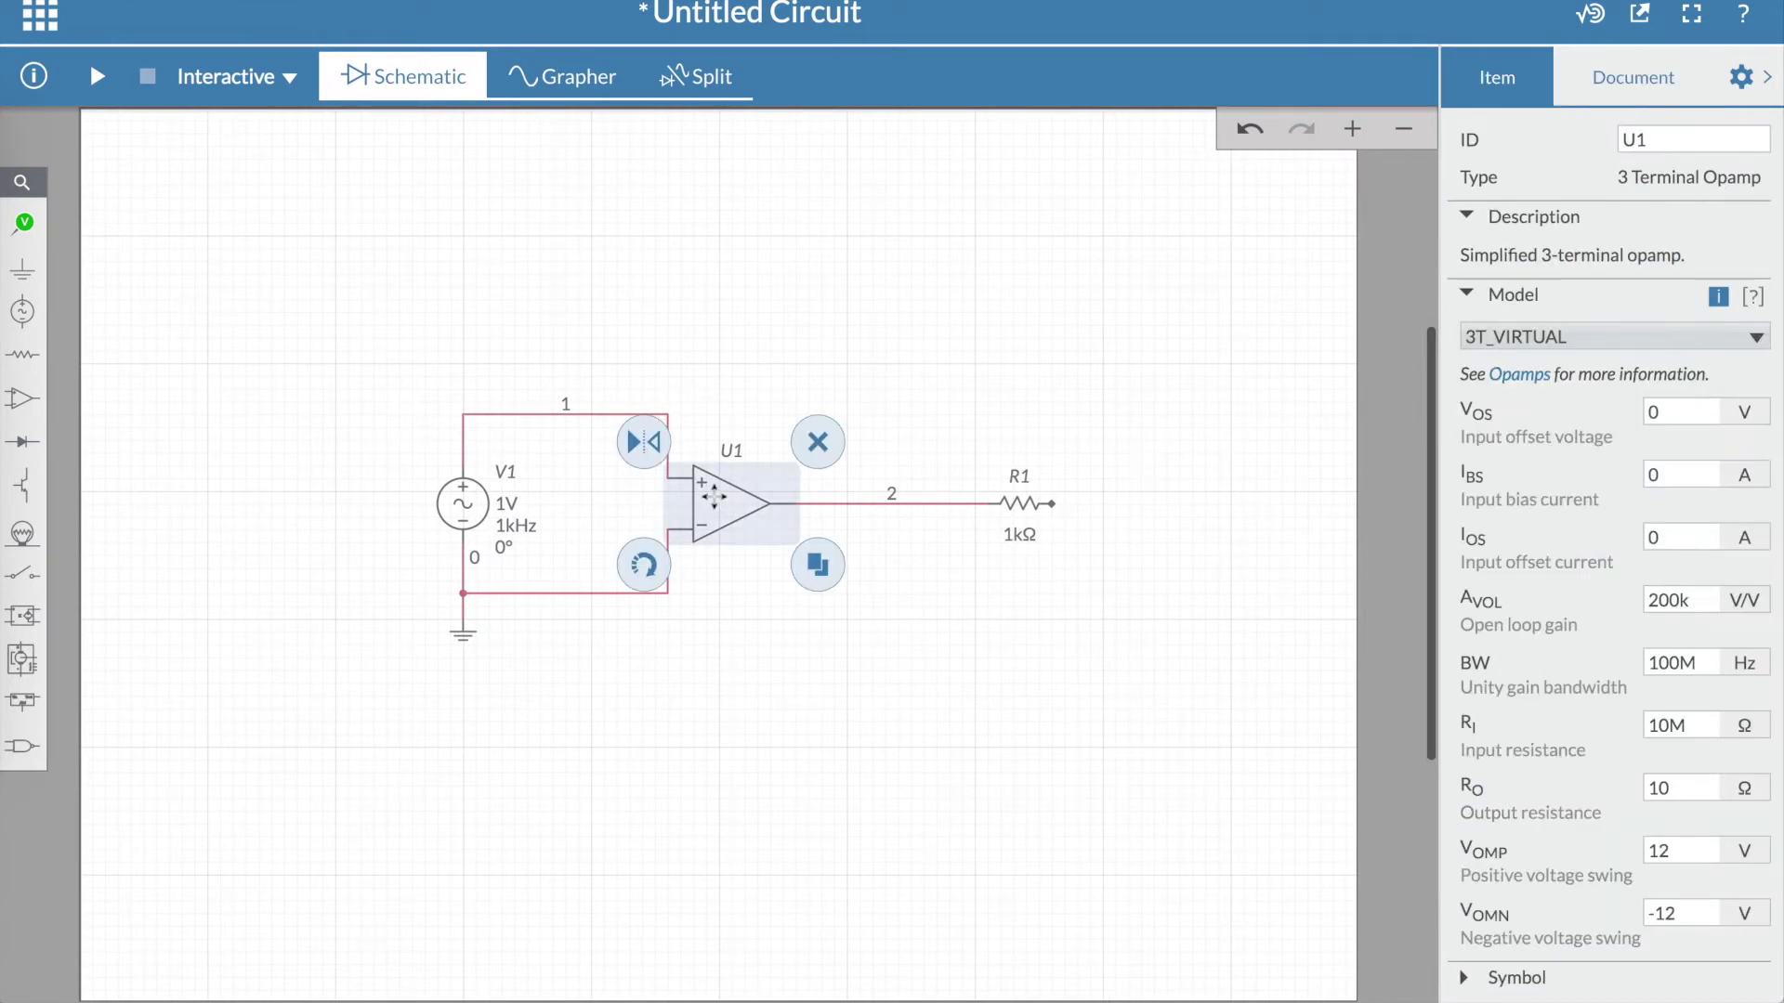
pyautogui.scroll(-1, 1636, 566)
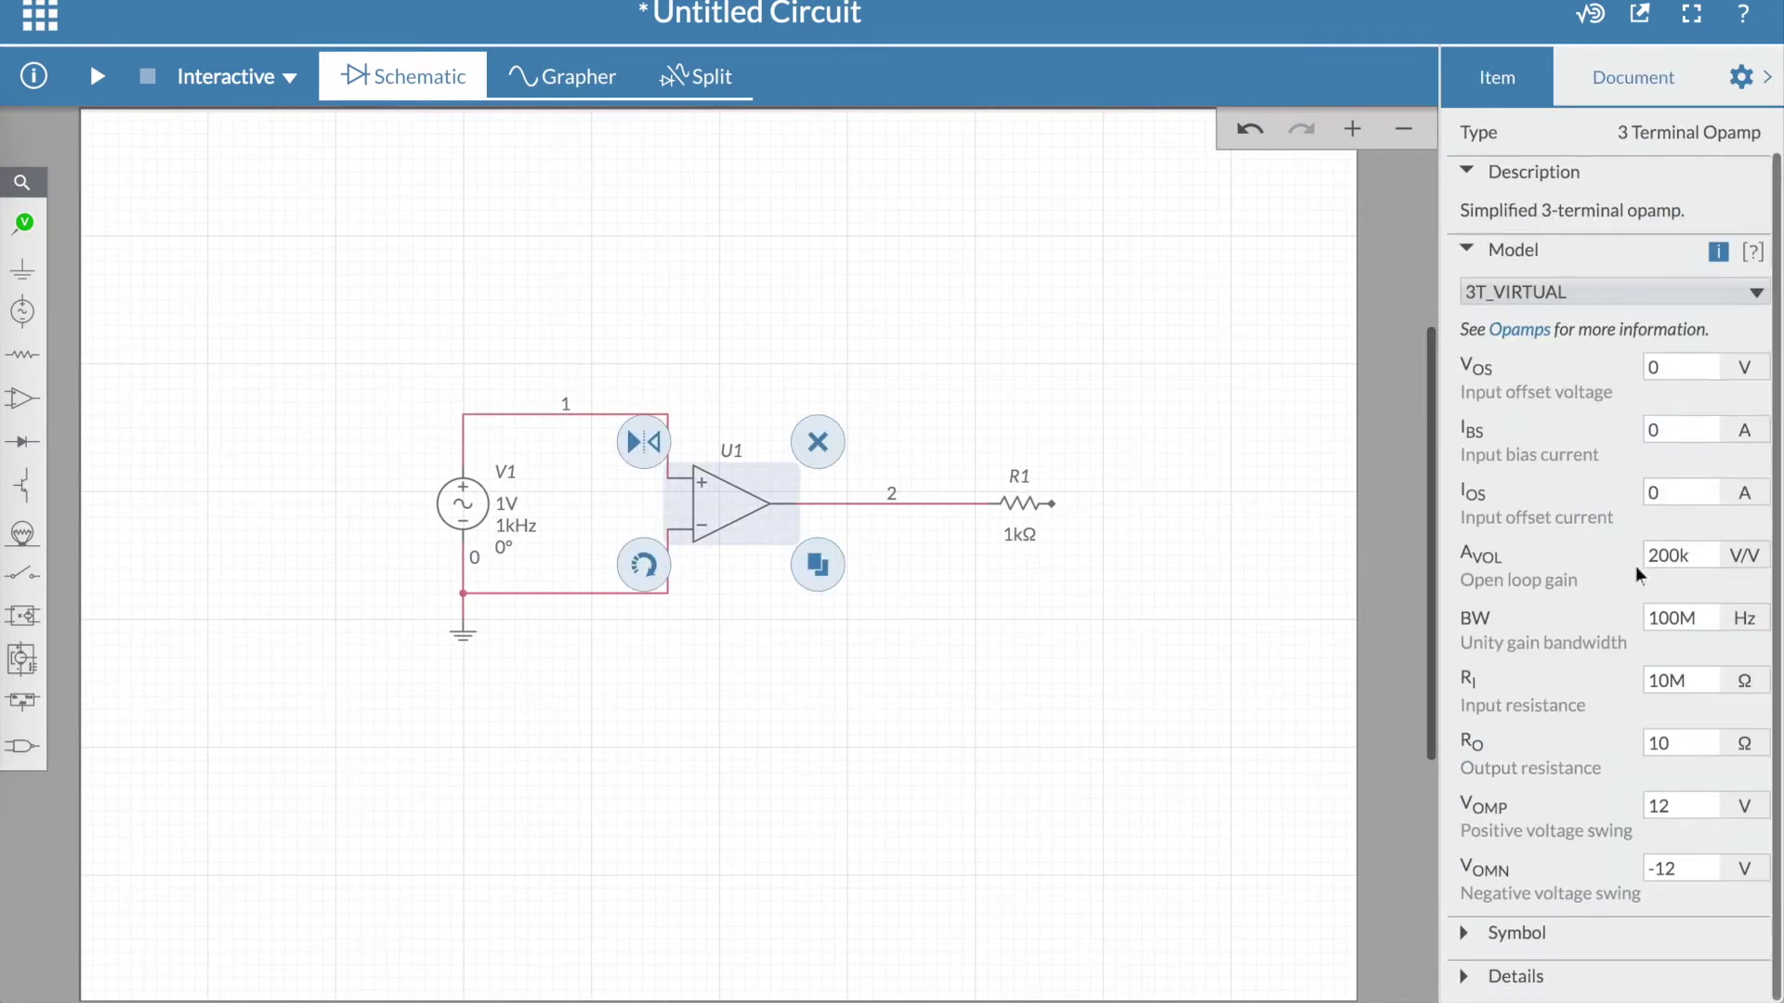
pyautogui.click(1633, 551)
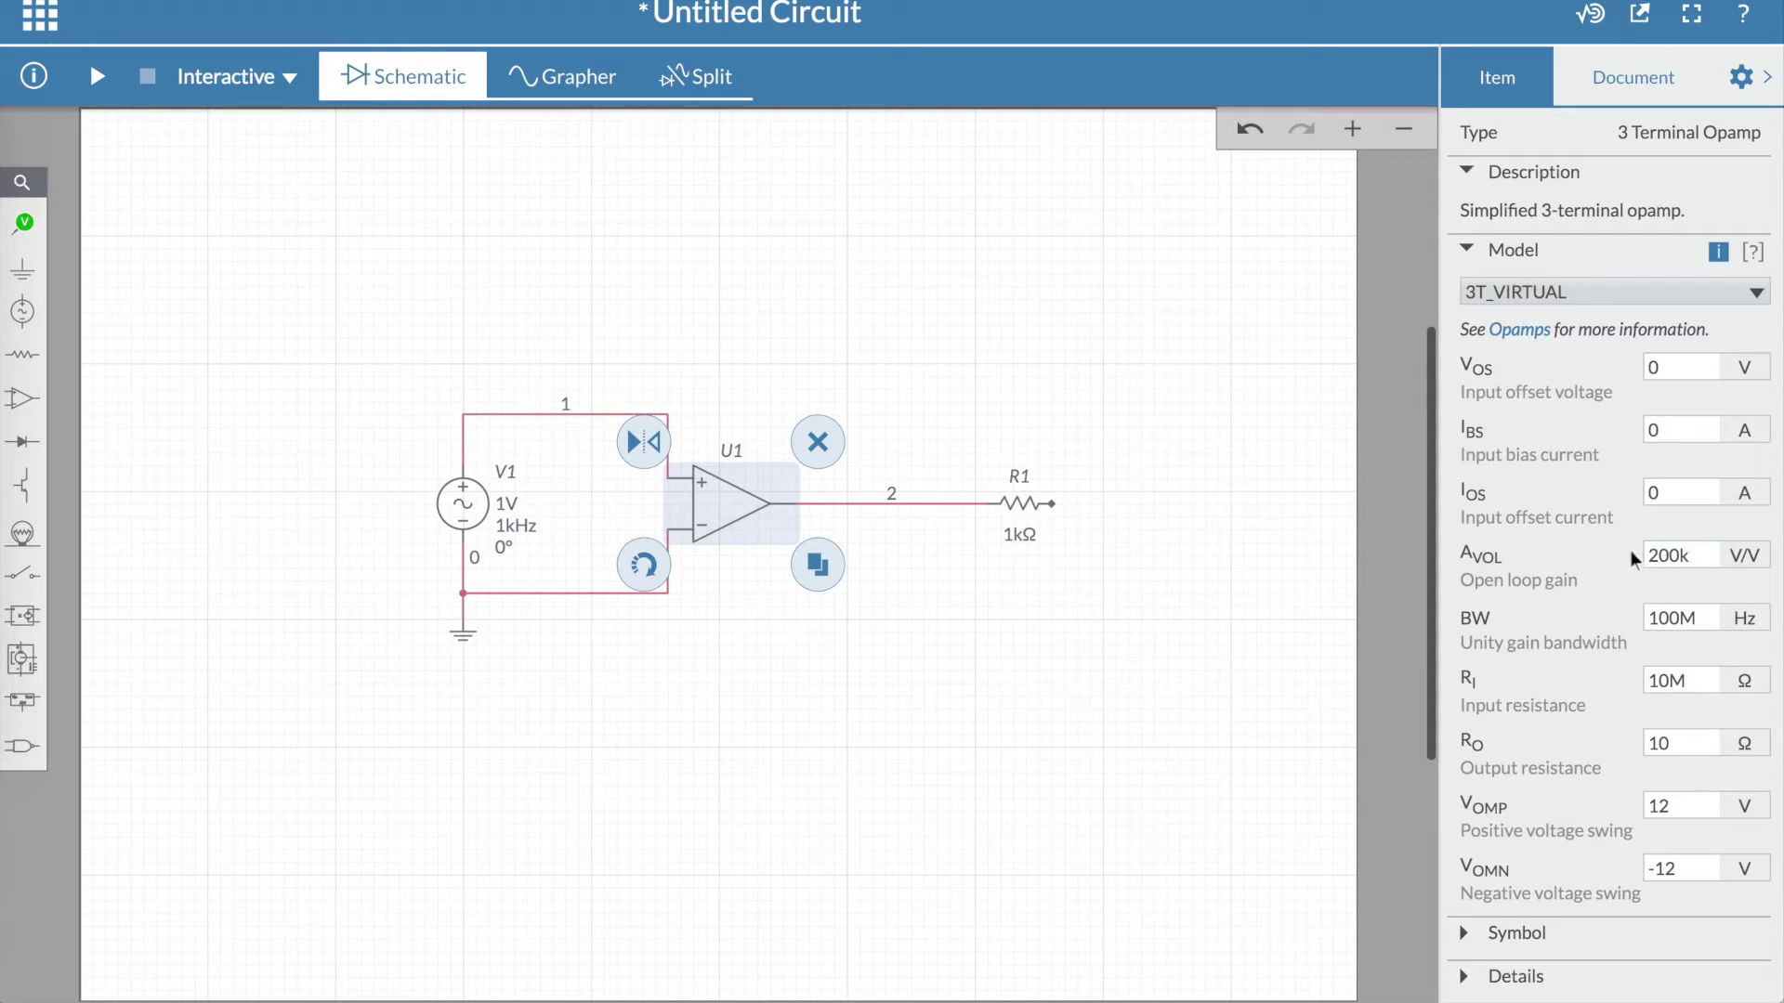
pyautogui.doubleClick(1689, 551)
pyautogui.click(1594, 822)
pyautogui.click(1691, 806)
pyautogui.press('BackSpace')
pyautogui.write('0')
pyautogui.press('Tab')
pyautogui.write('-10')
pyautogui.click(1765, 77)
pyautogui.click(1101, 298)
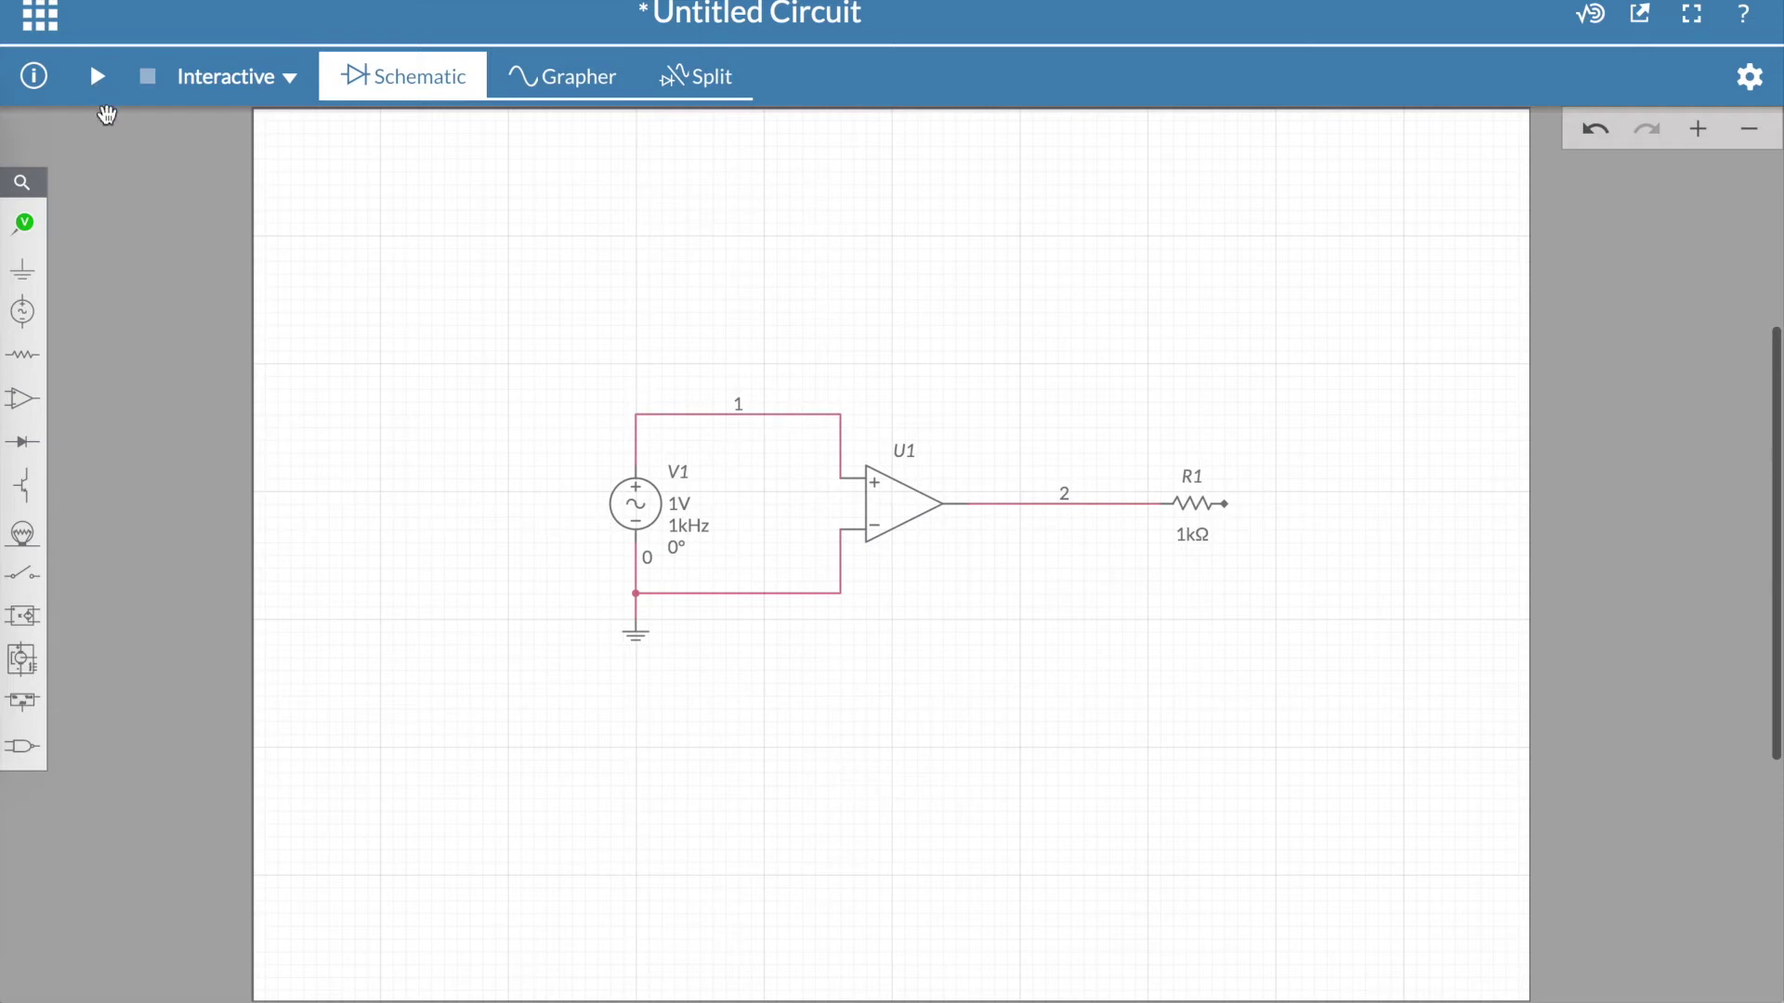
pyautogui.click(25, 226)
# Step: Place voltage probes PR1 on node 1, PR2 on node 2, PR3 on the ground wire, and run the simulation
pyautogui.click(131, 287)
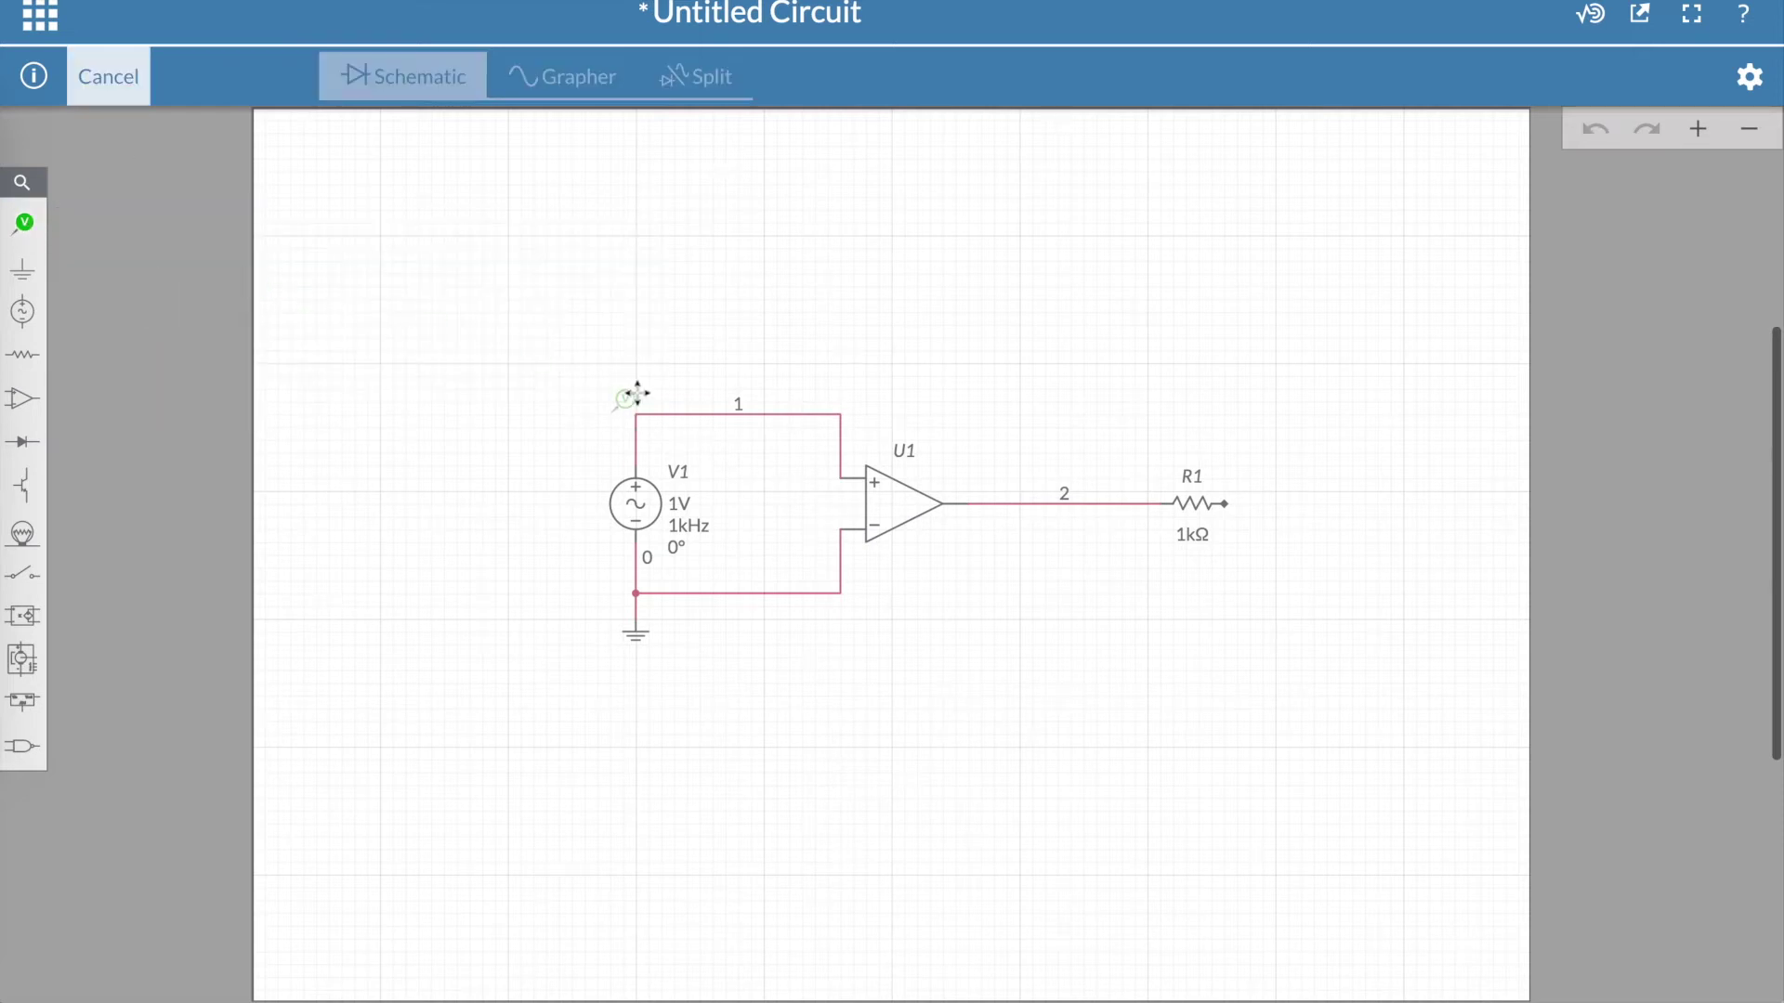
pyautogui.click(717, 390)
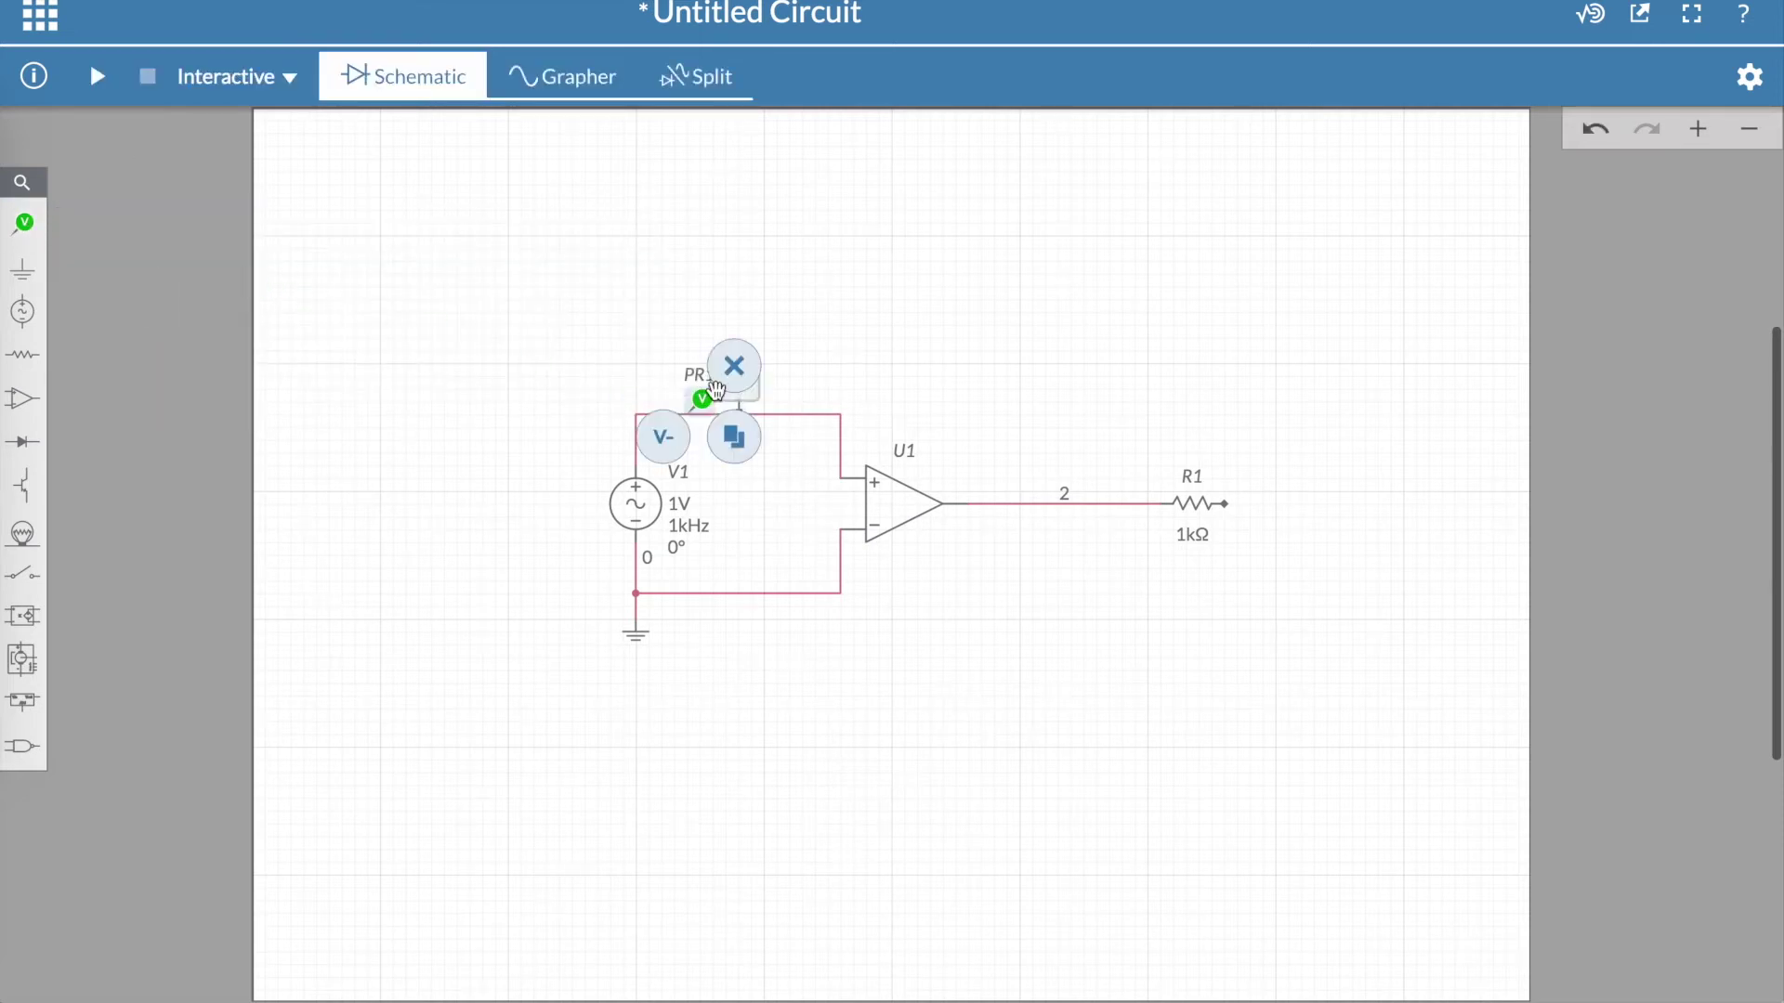
pyautogui.click(26, 226)
pyautogui.click(117, 272)
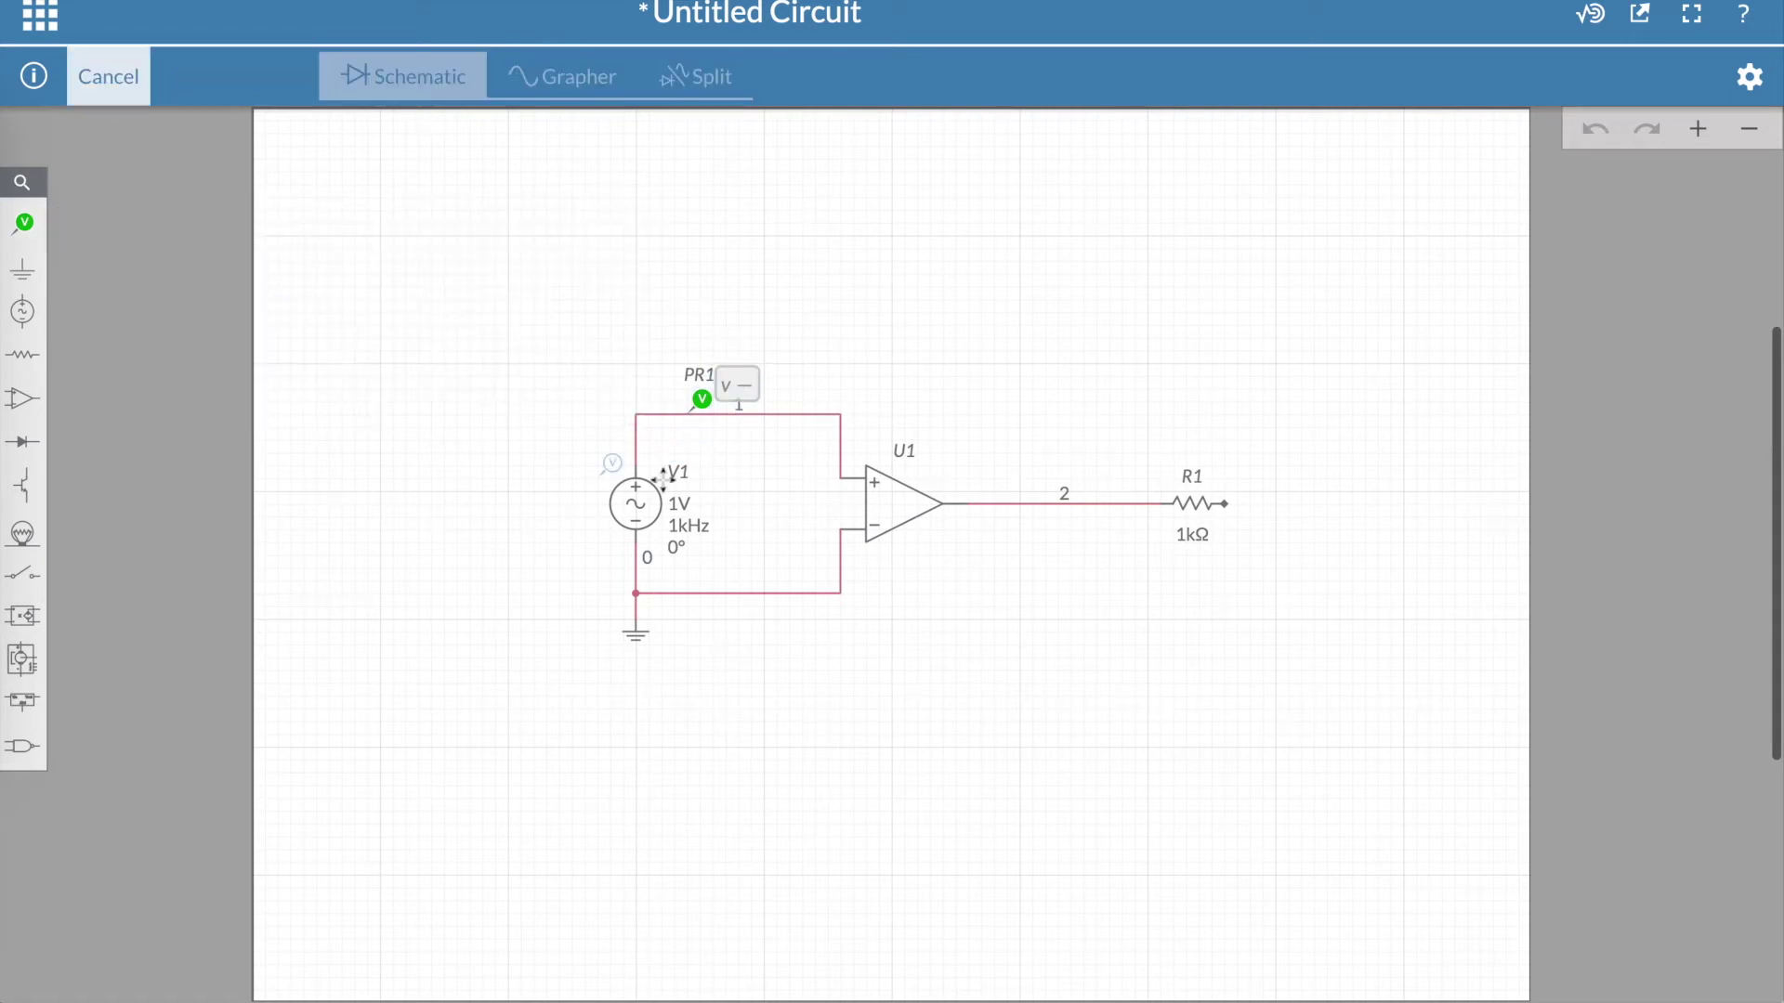
pyautogui.click(1036, 485)
pyautogui.click(25, 226)
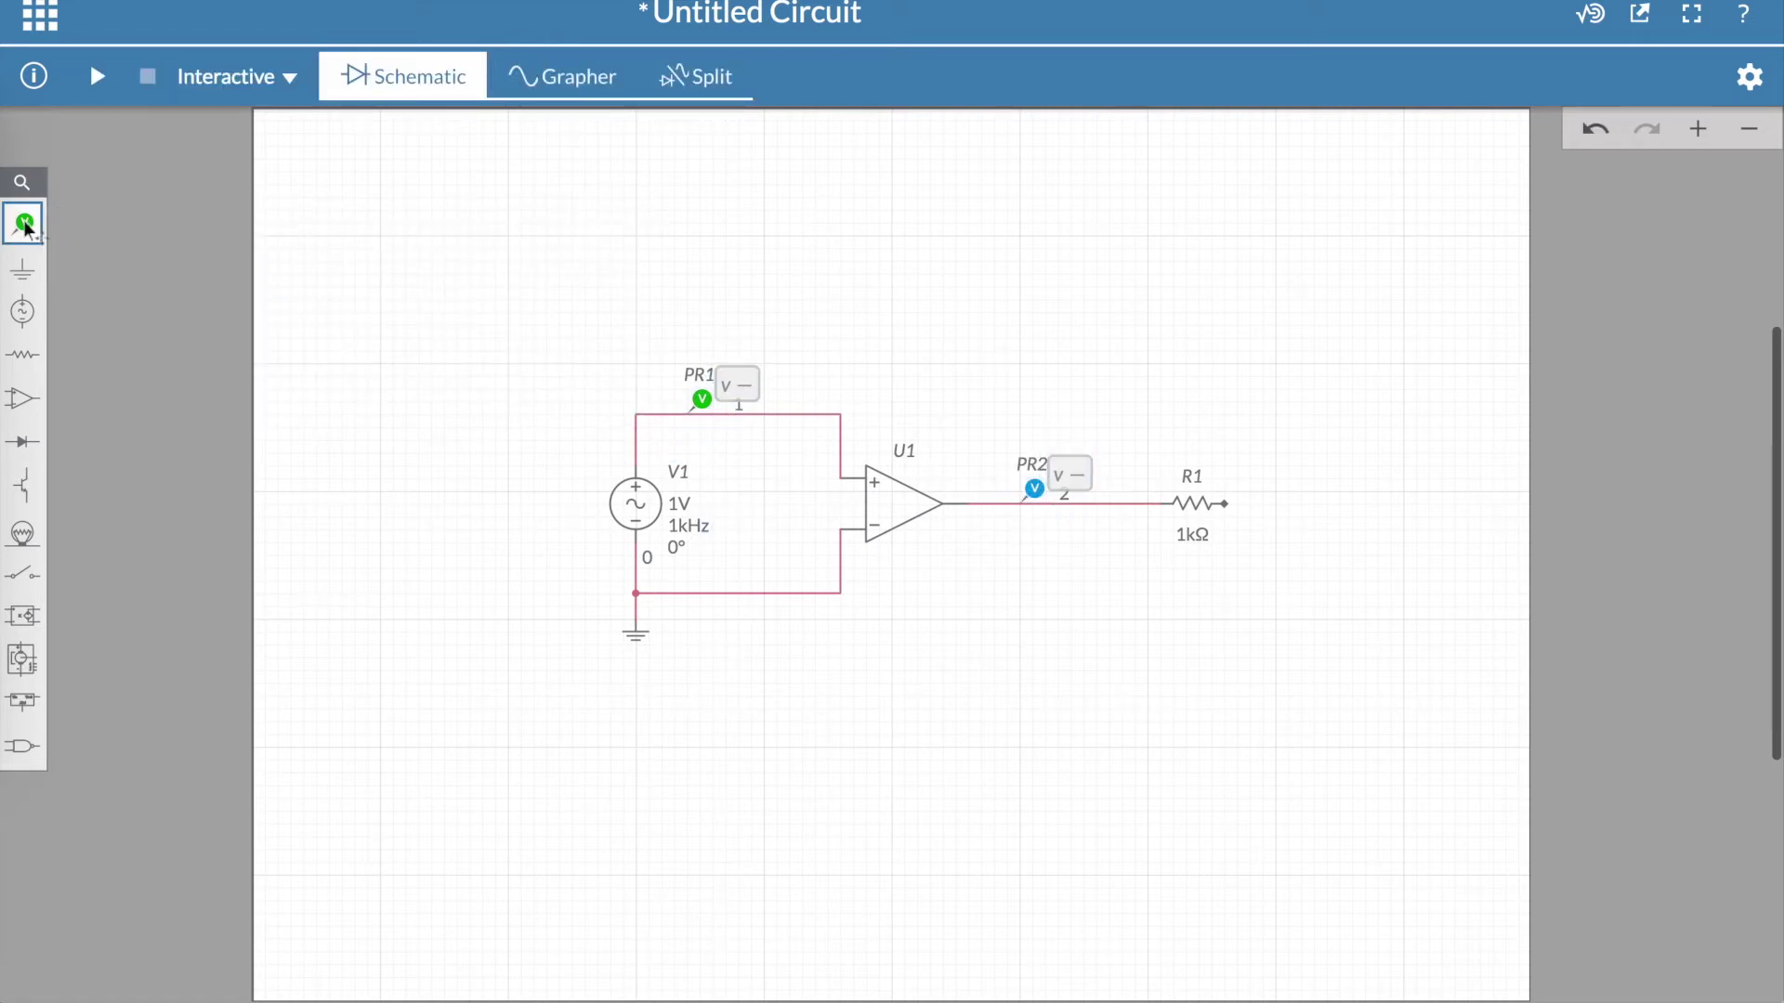
pyautogui.click(130, 270)
pyautogui.click(729, 577)
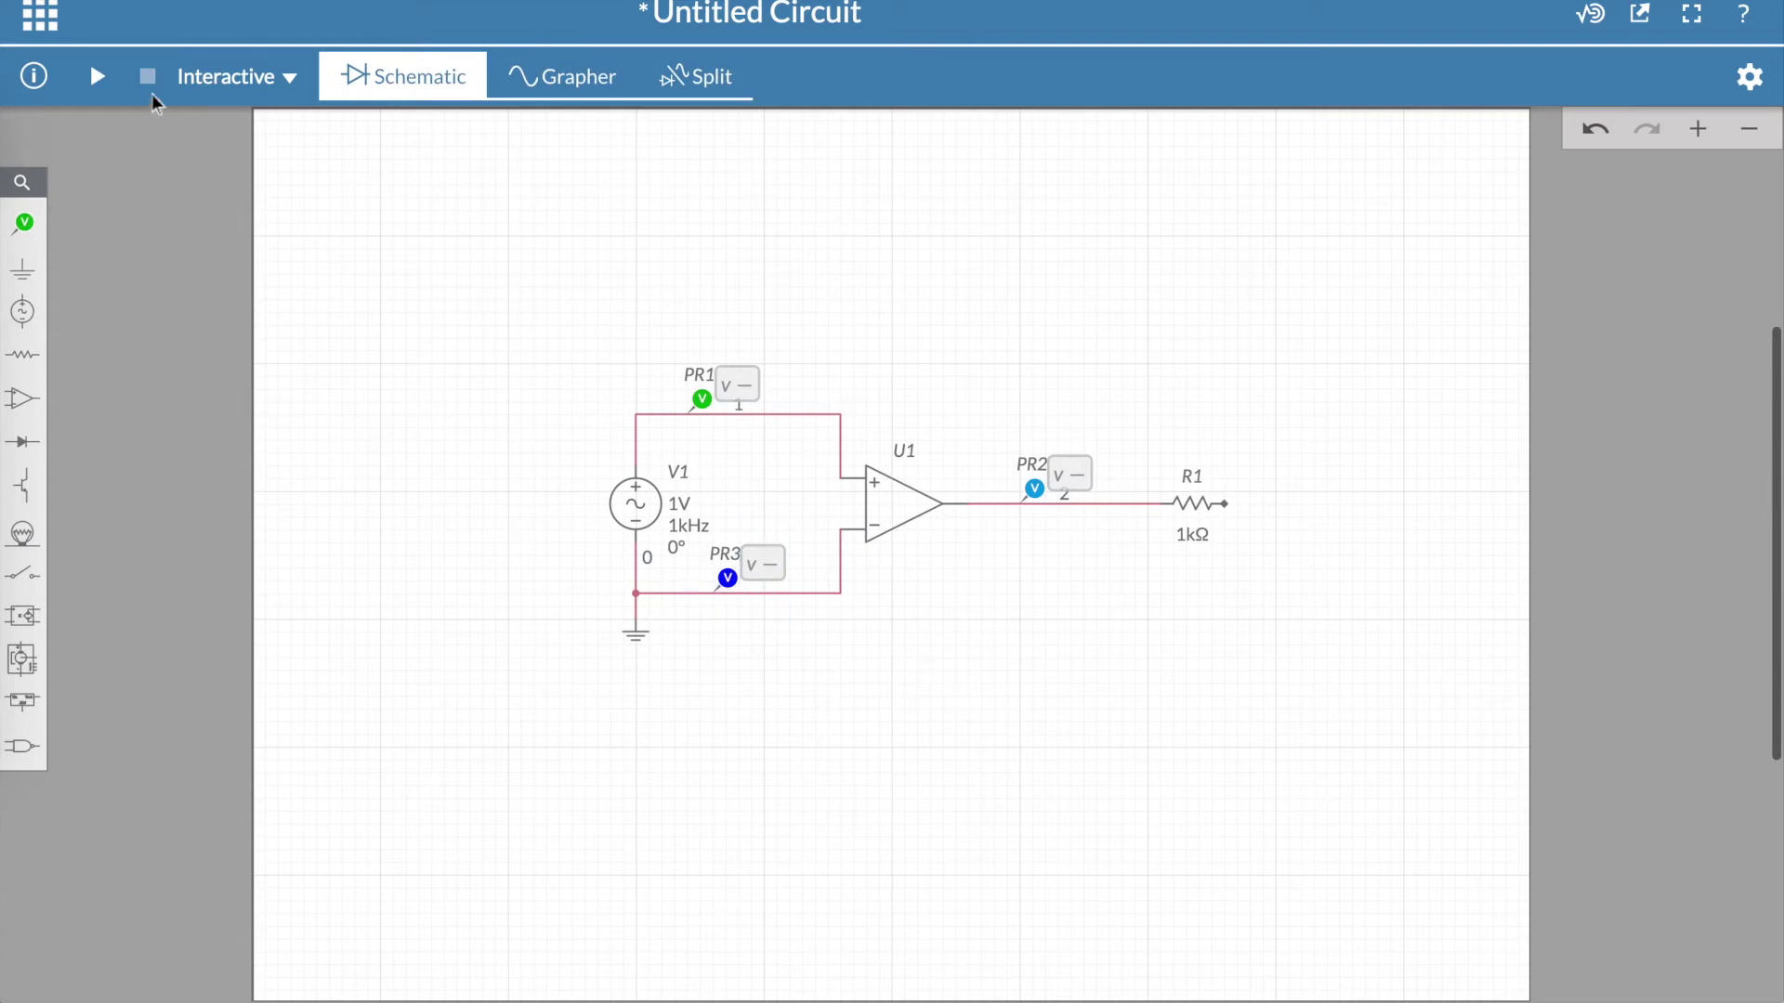
pyautogui.click(922, 670)
pyautogui.click(97, 78)
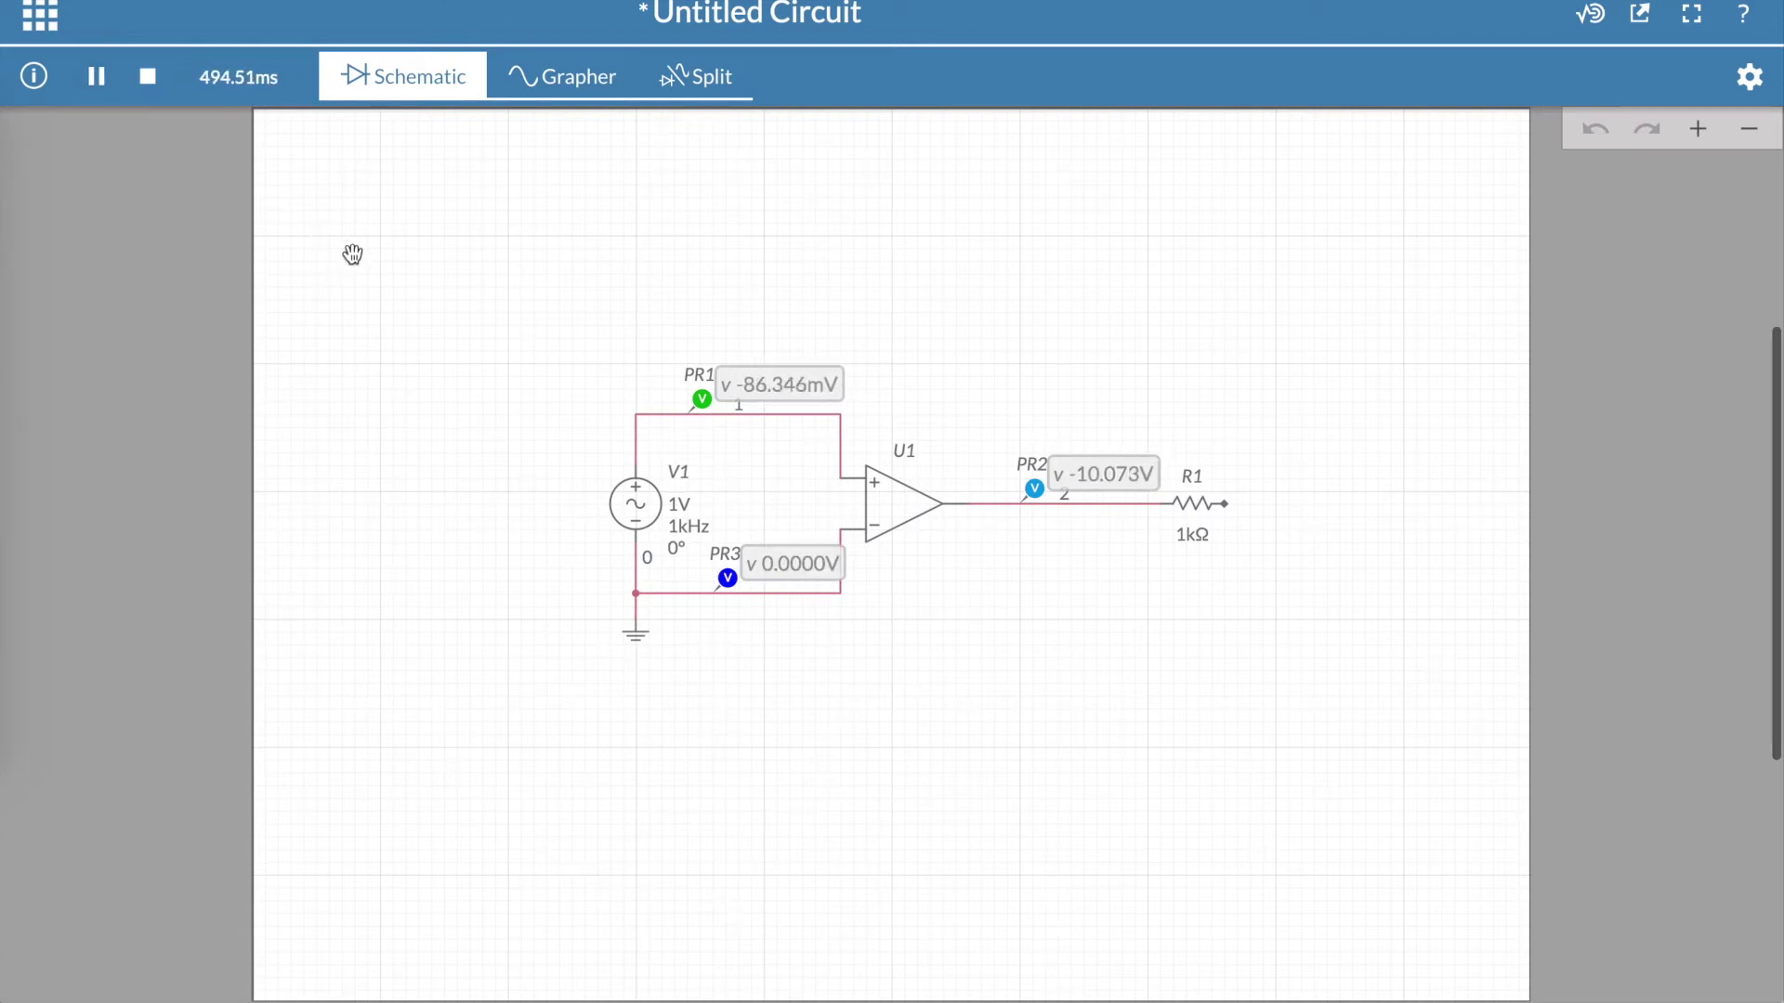
# Step: Show the grapher with a Single rising-edge trigger on PR1: V(1), reading the ±10.079 V output
pyautogui.click(558, 78)
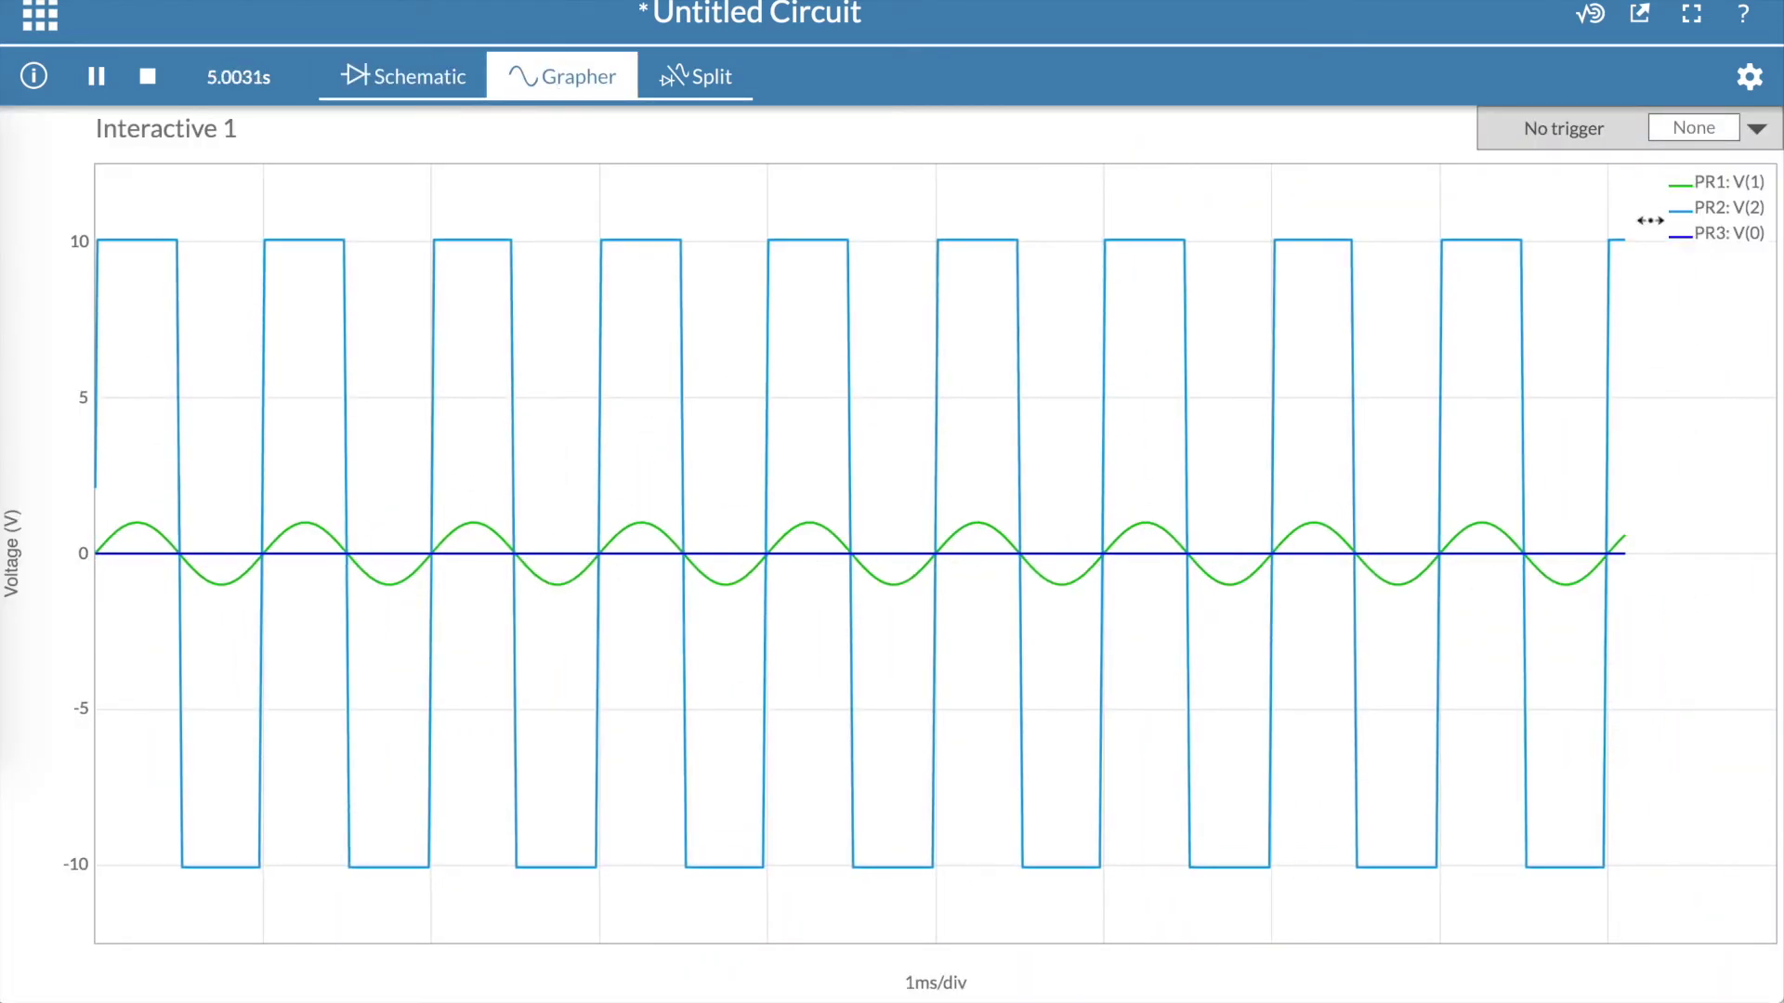
pyautogui.click(695, 74)
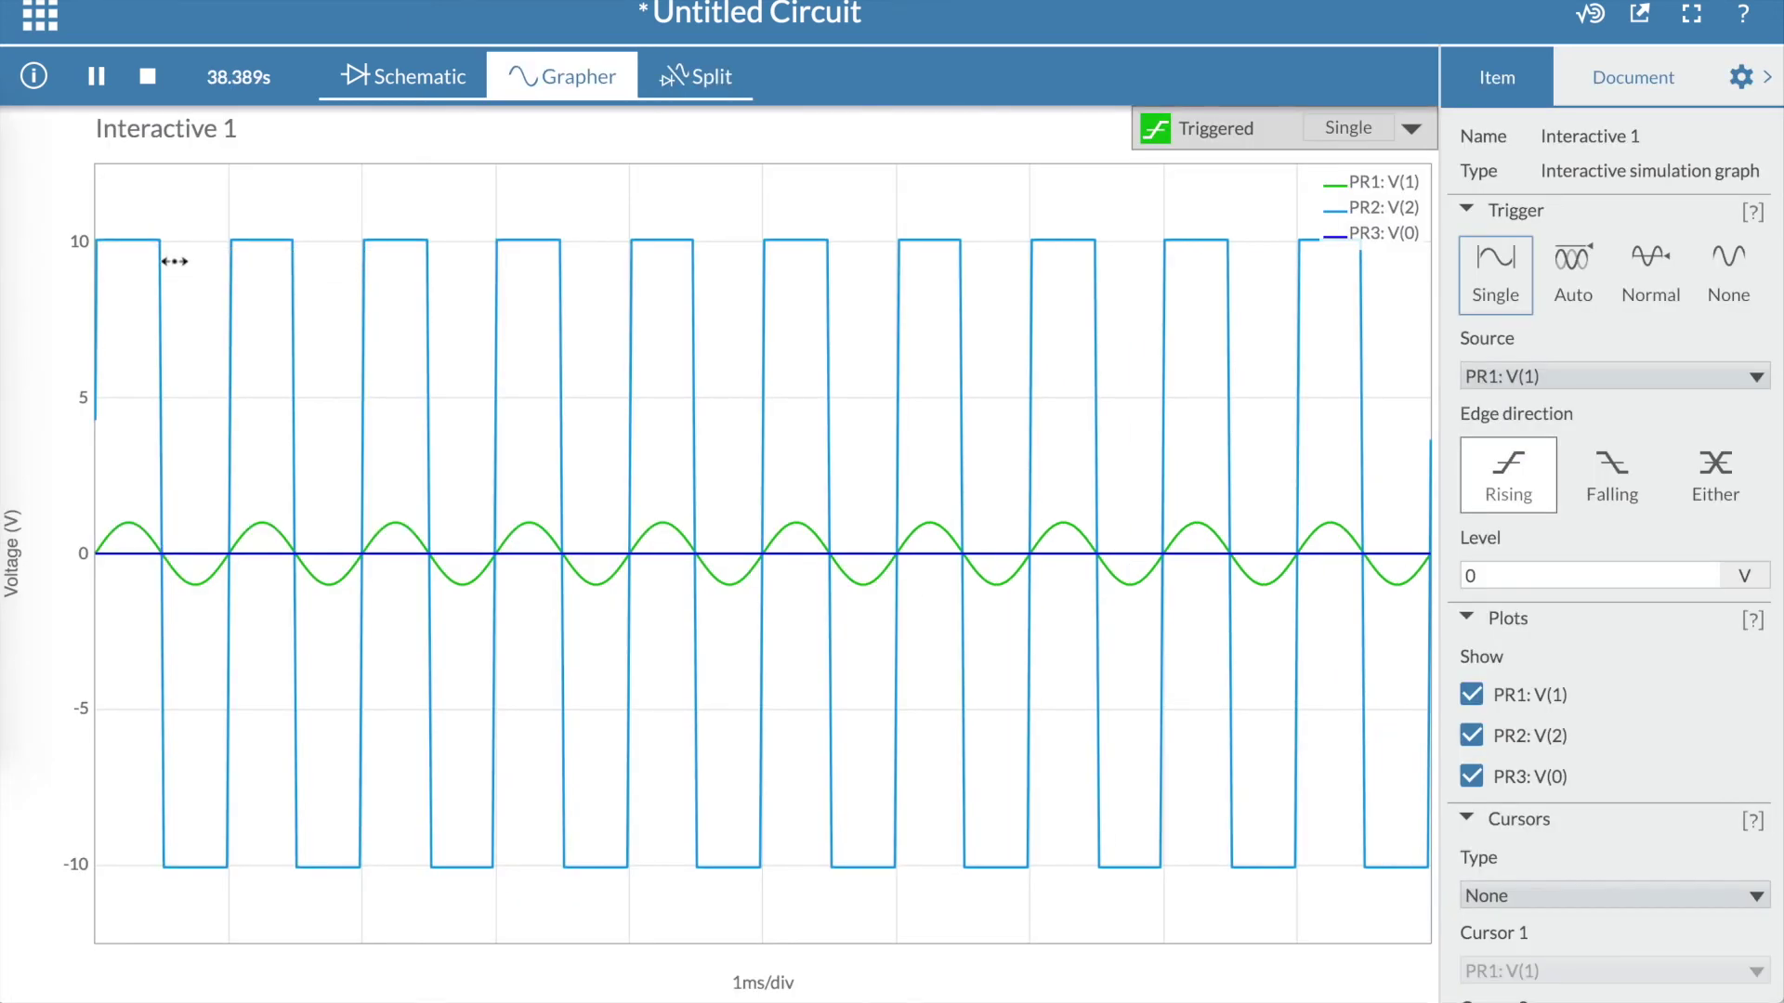
pyautogui.moveTo(171, 268)
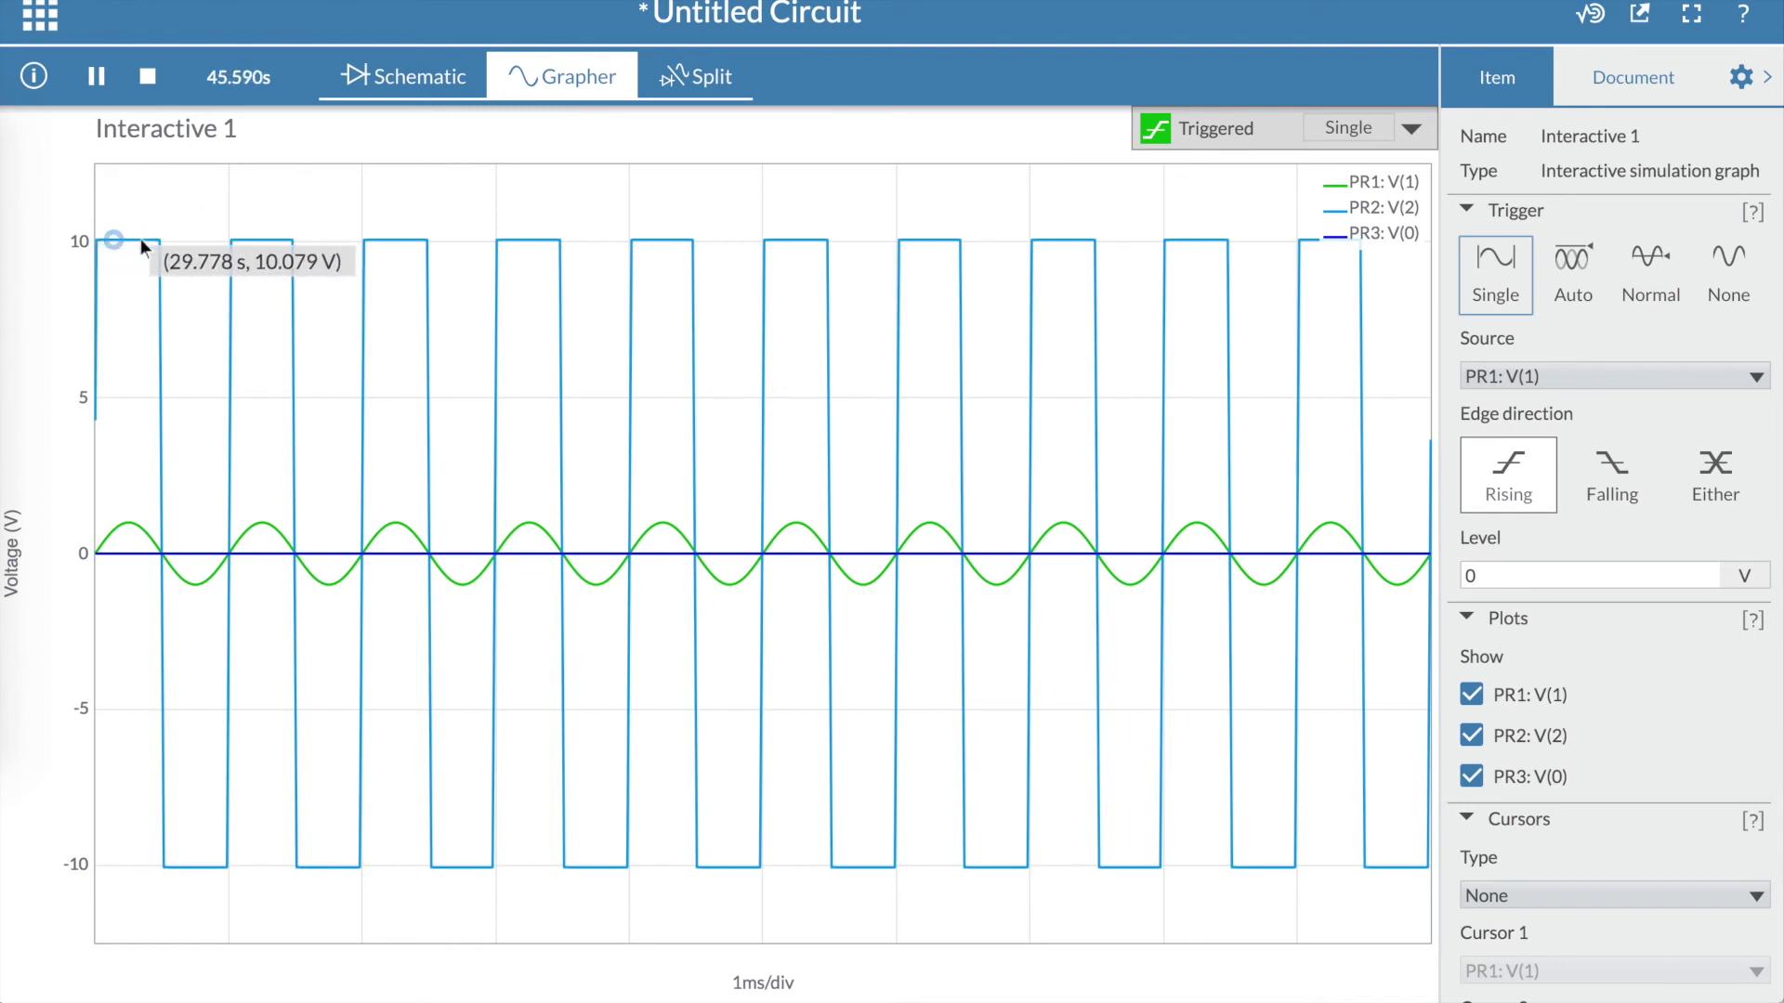
pyautogui.moveTo(187, 866)
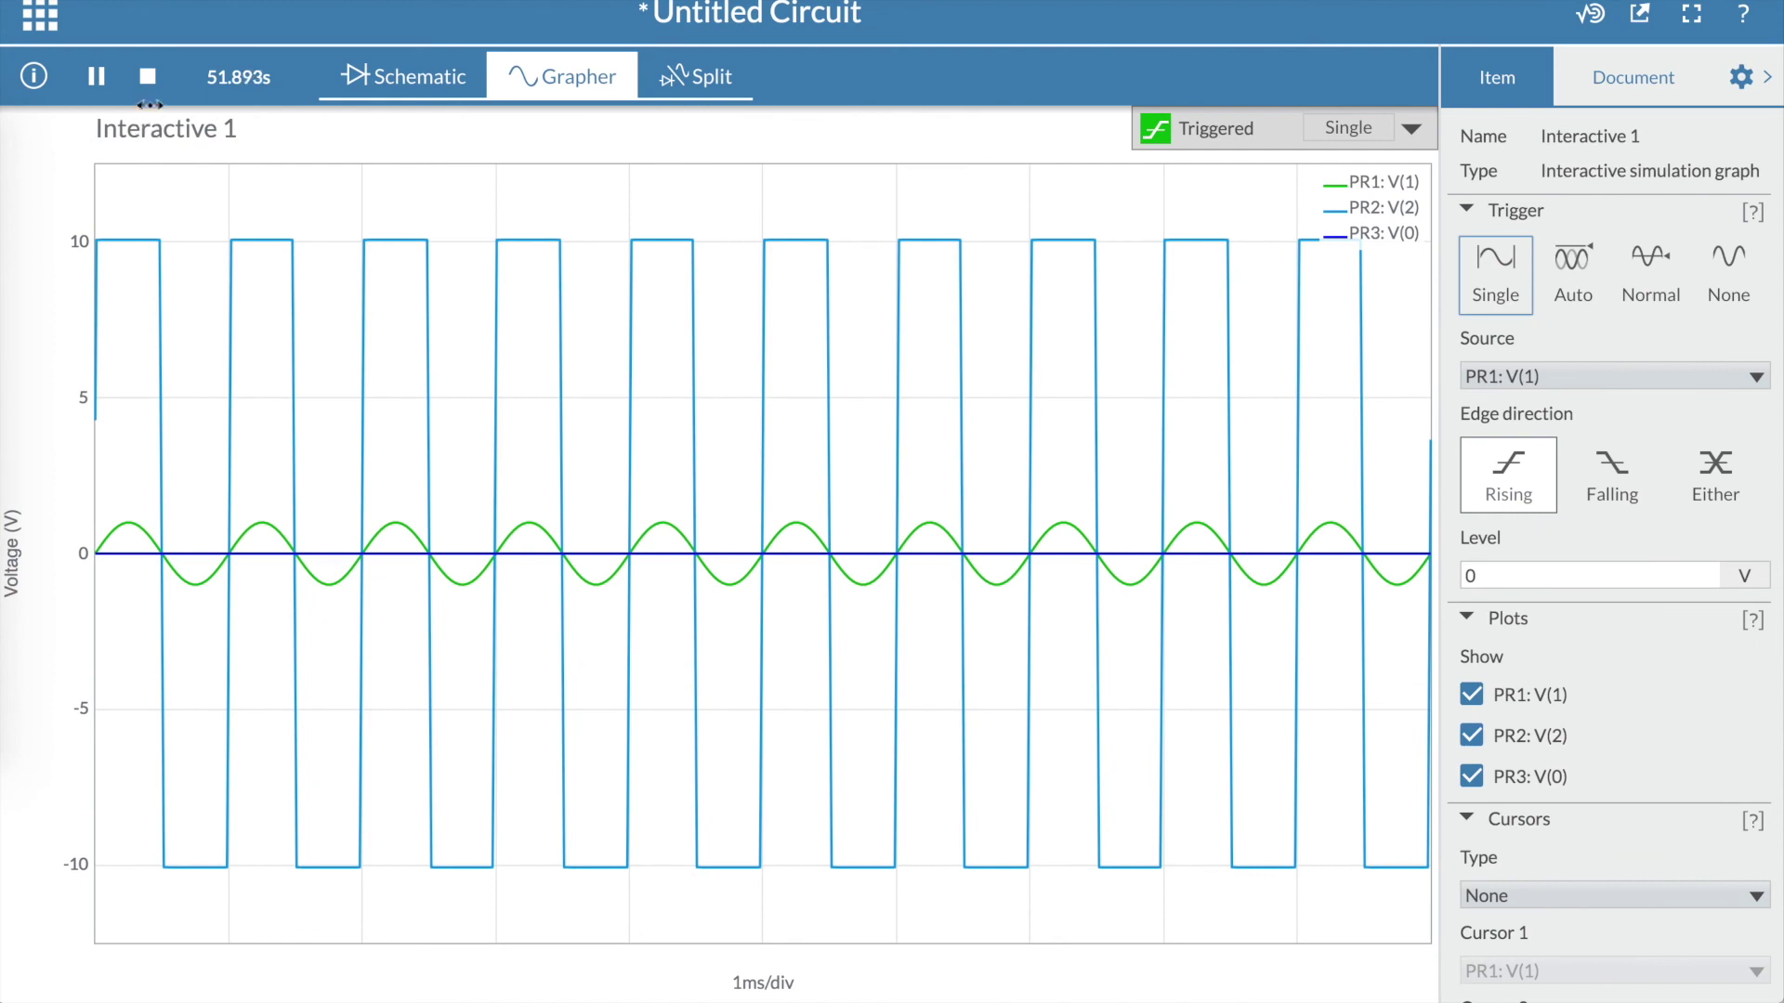
# Step: Stop the simulation, keeping the captured sine and ±10 V square-wave traces on the graph
pyautogui.click(148, 69)
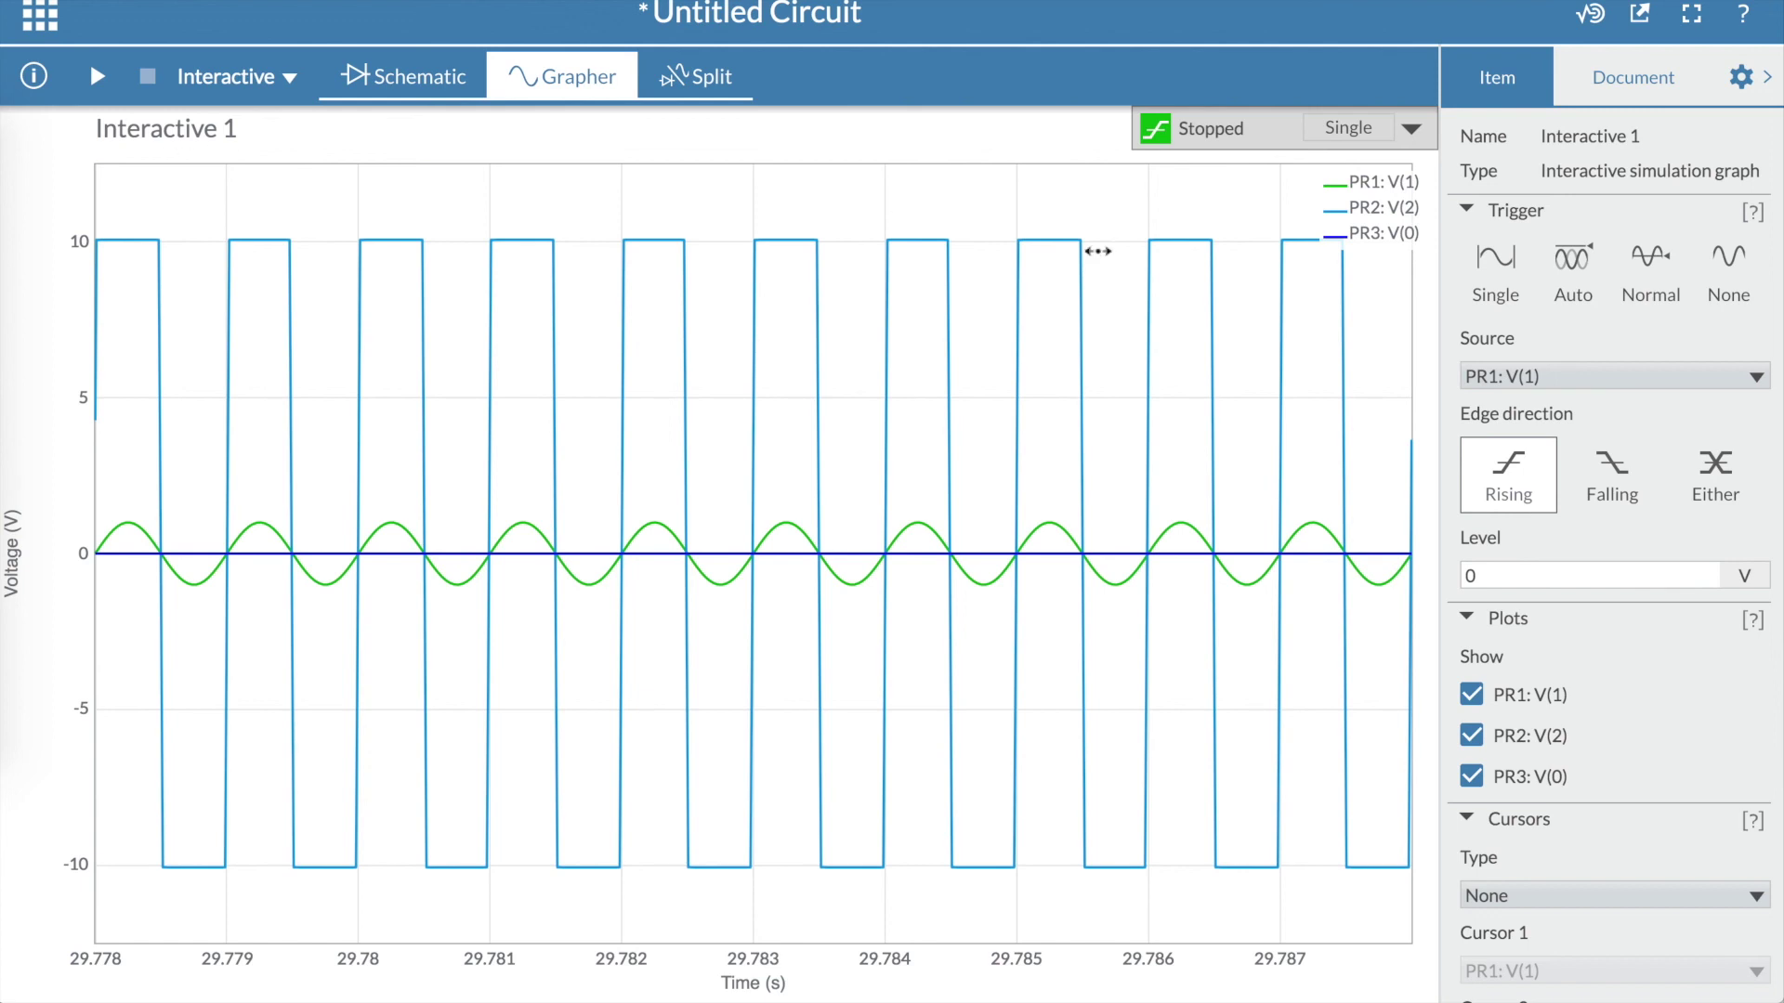
pyautogui.scroll(-1, 1698, 778)
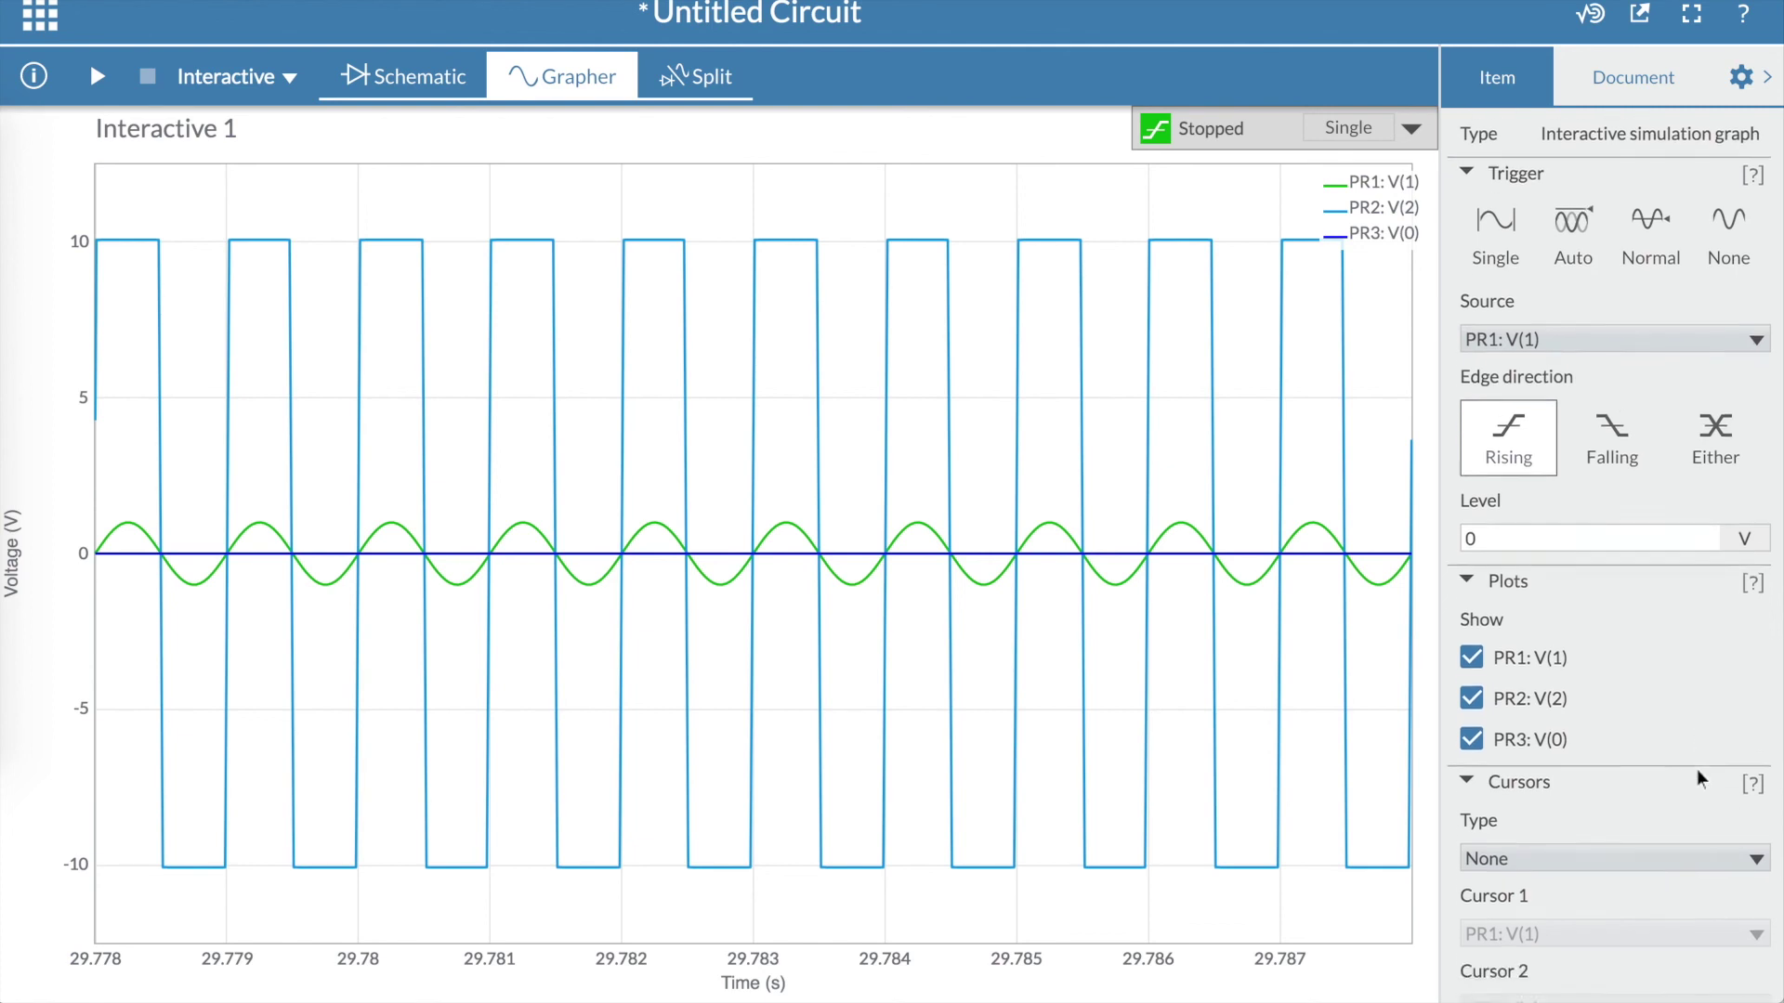